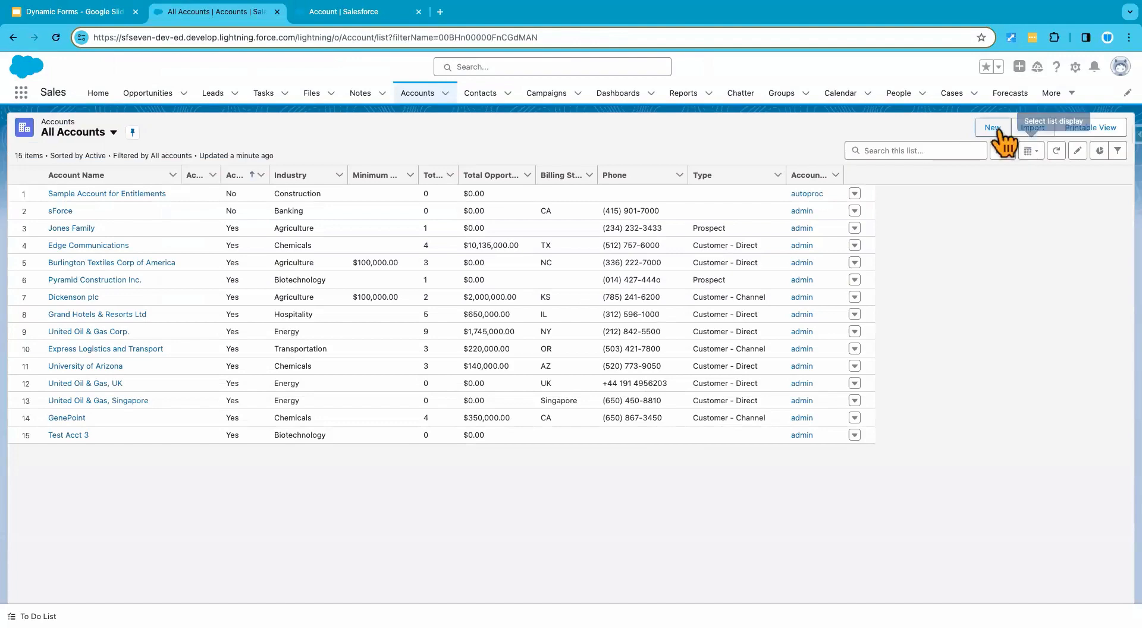
Step: Check the record types offered for a new account and the Media record type in the Account object's setup
left_click(993, 129)
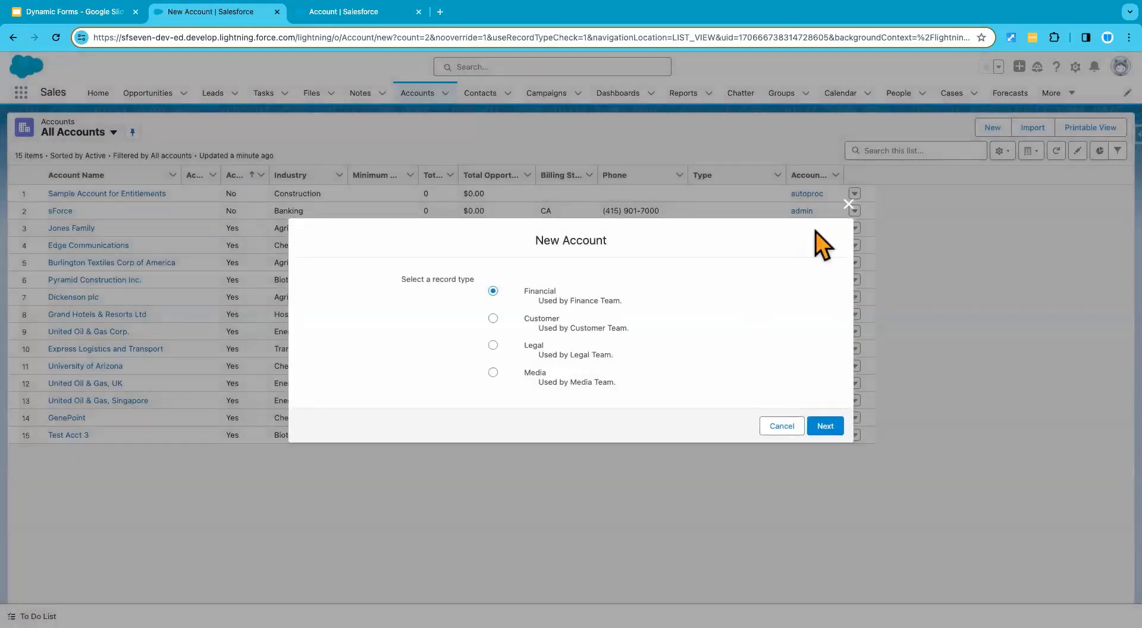
left_click(849, 204)
left_click(366, 15)
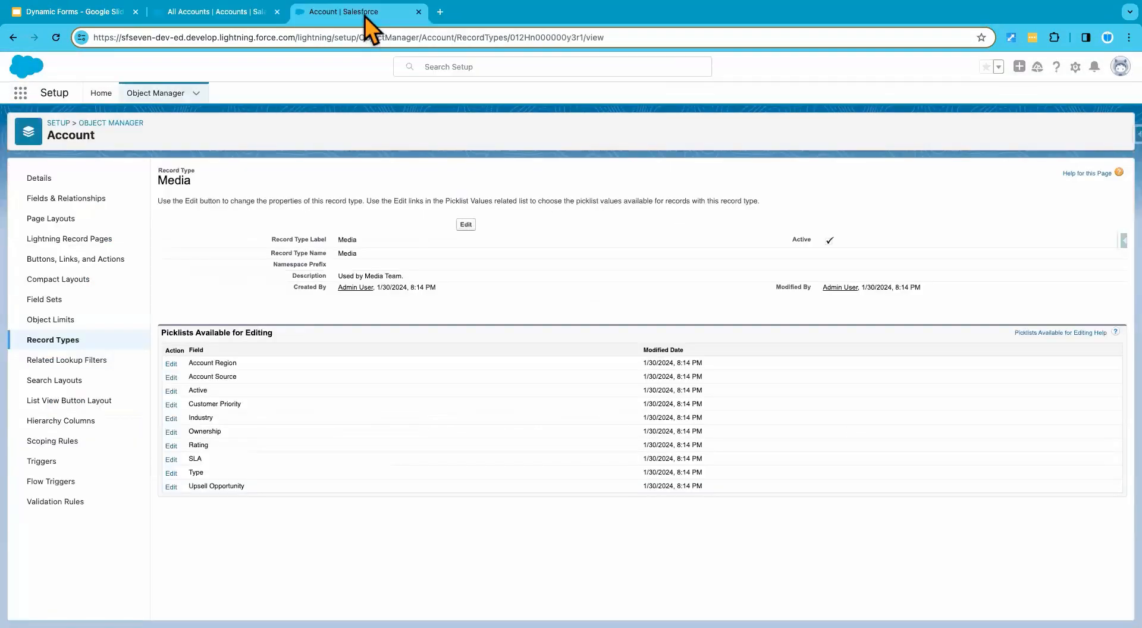
left_click(216, 17)
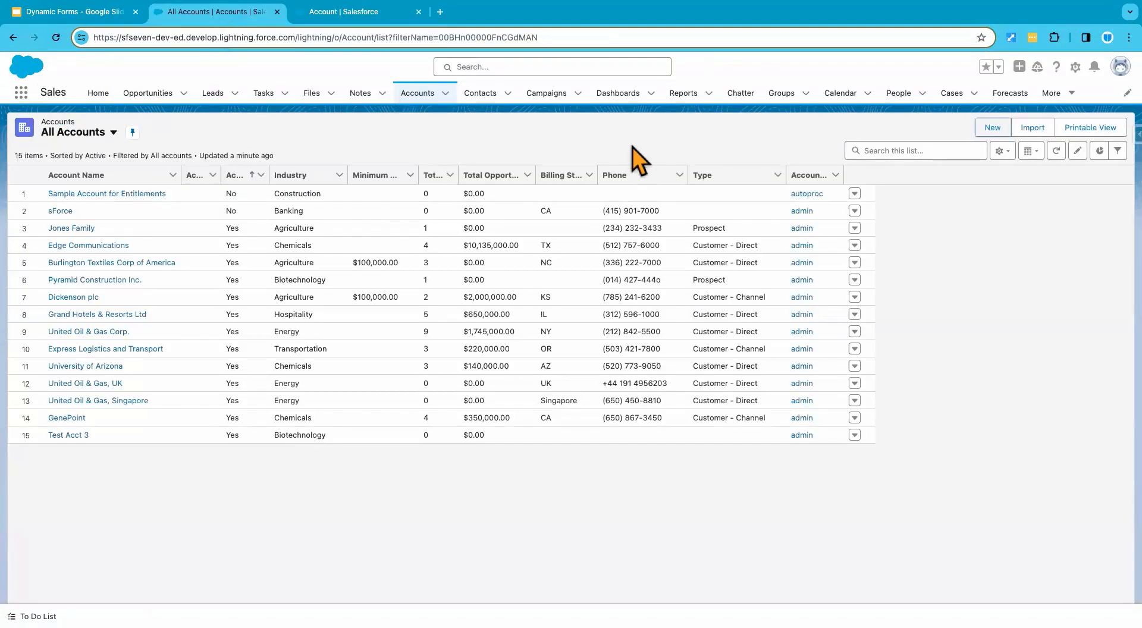
Step: Open the Edge Communications account from the All Accounts list and edit its record page
left_click(92, 246)
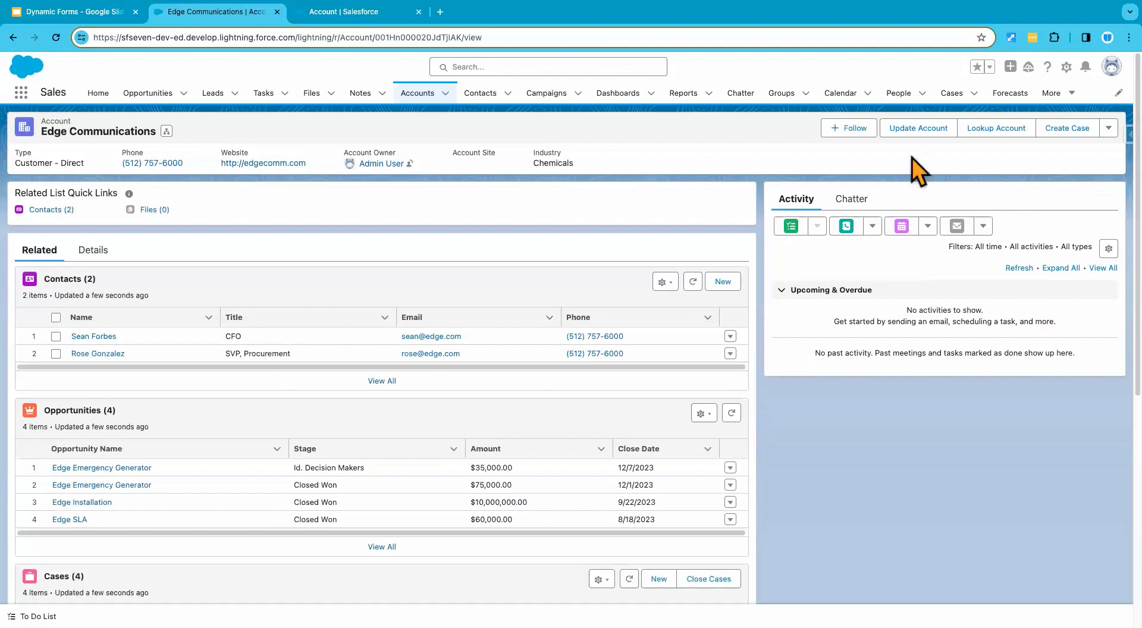
left_click(1066, 67)
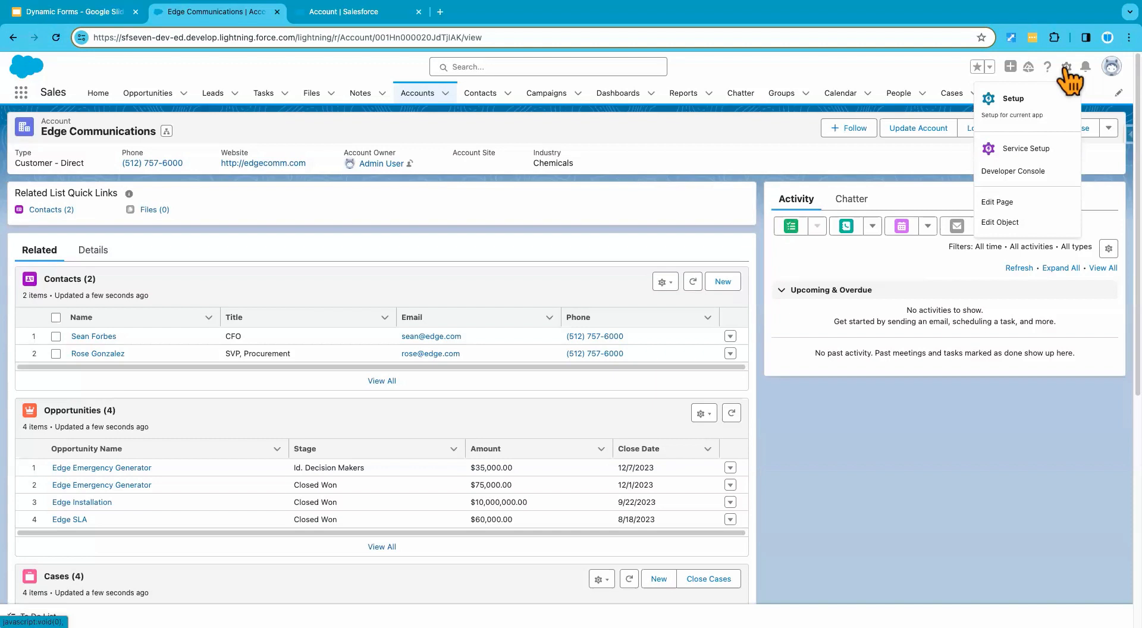
left_click(1002, 204)
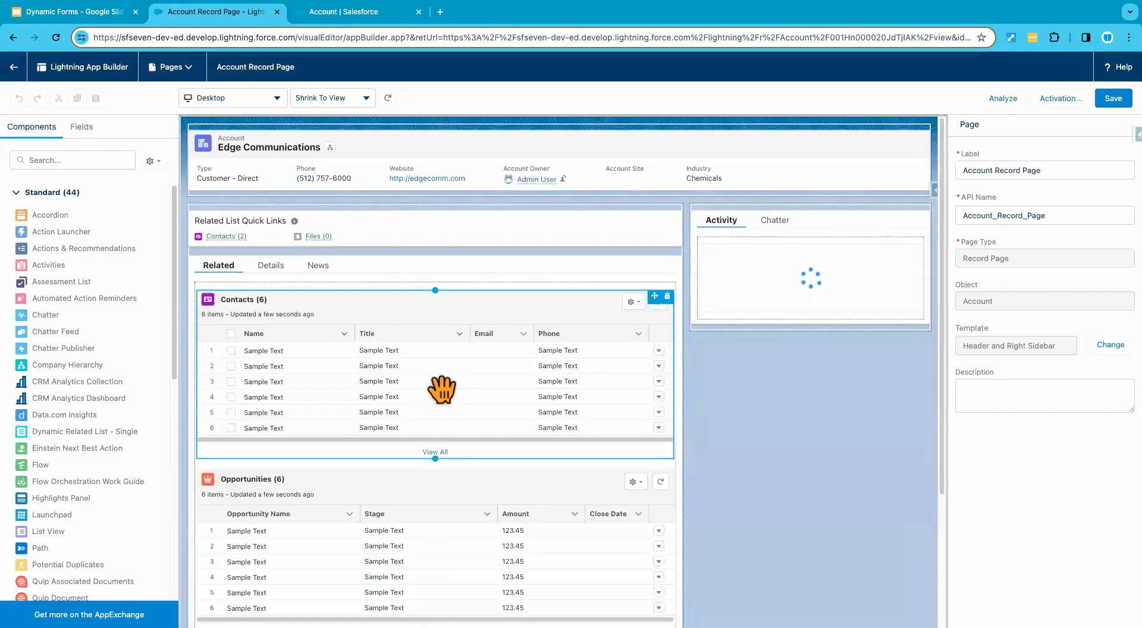
Step: Remove the existing component visibility filter from the Finance Team field section on the page's Details tab
left_click(280, 265)
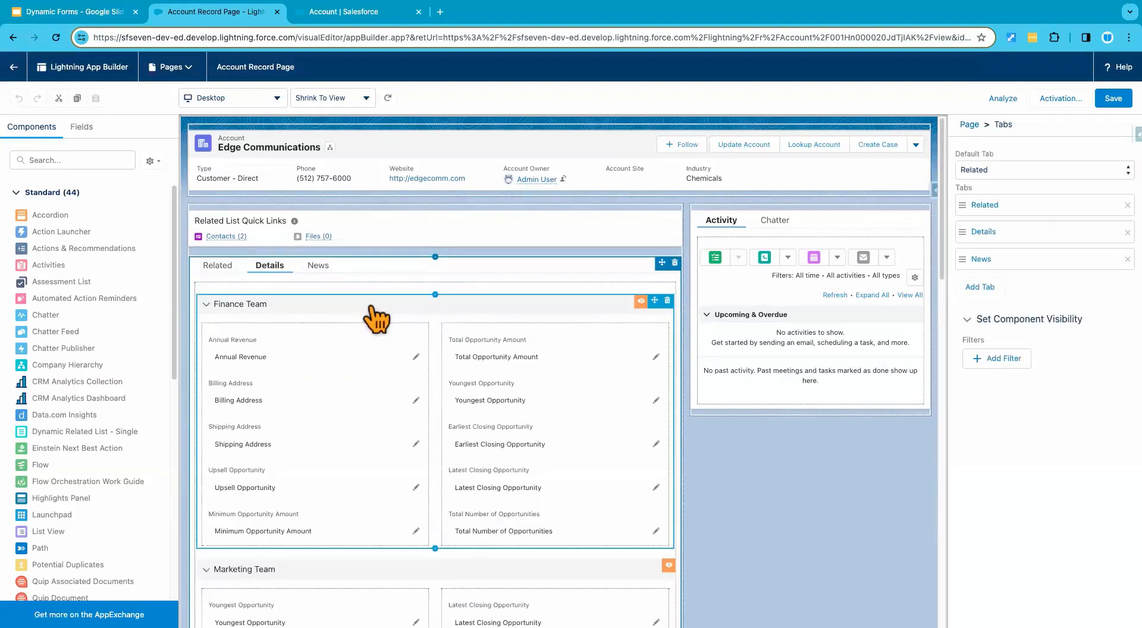
left_click(370, 308)
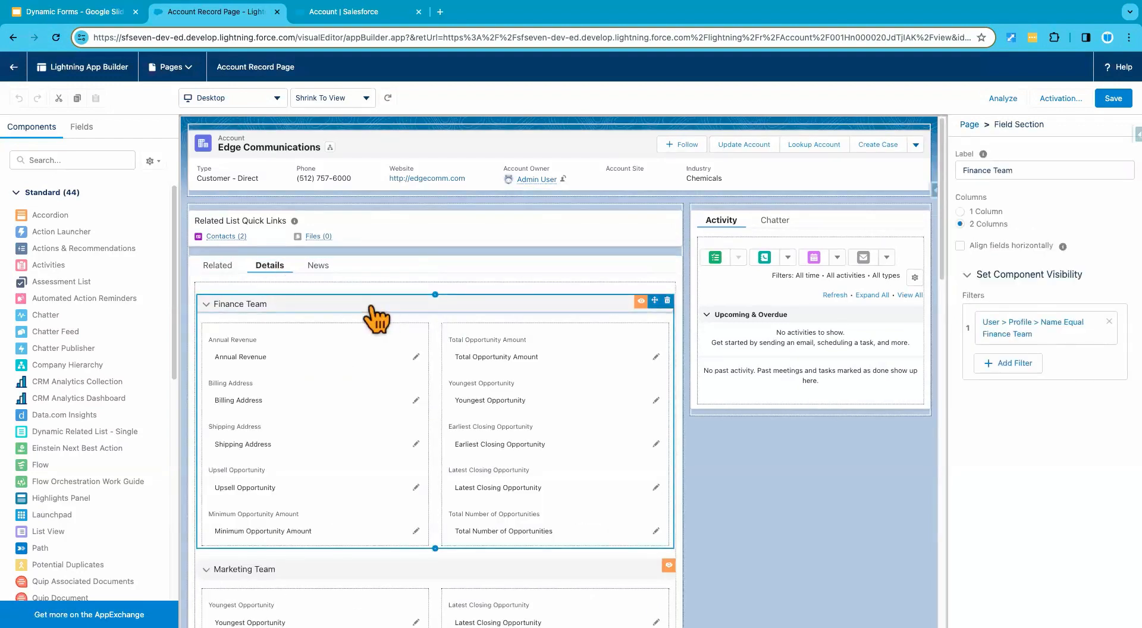
left_click(1050, 350)
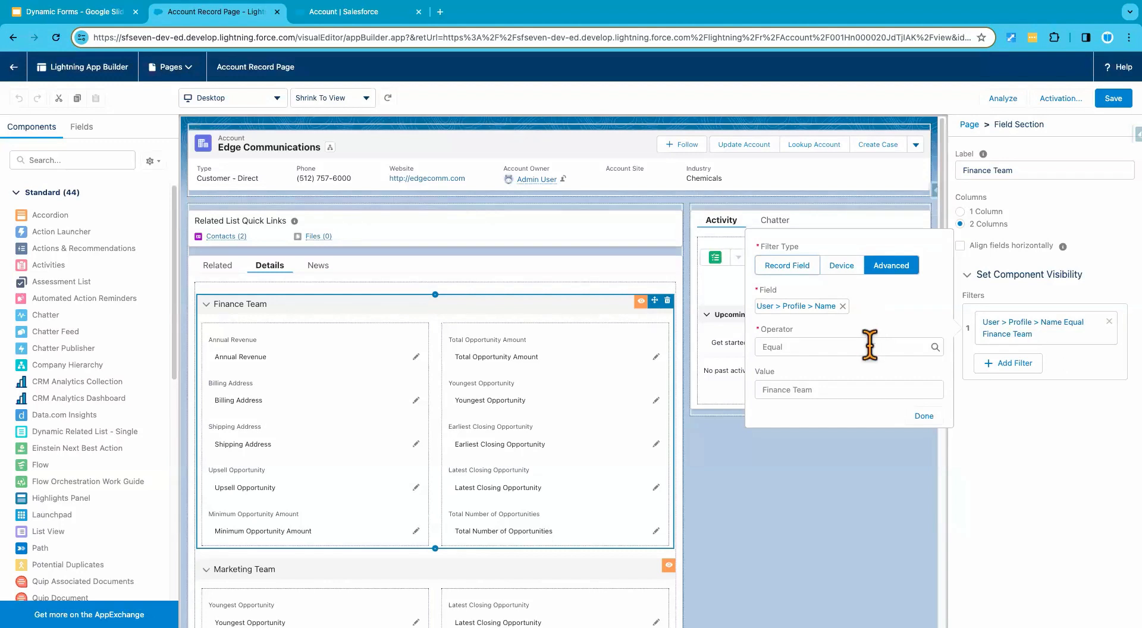
left_click(1108, 322)
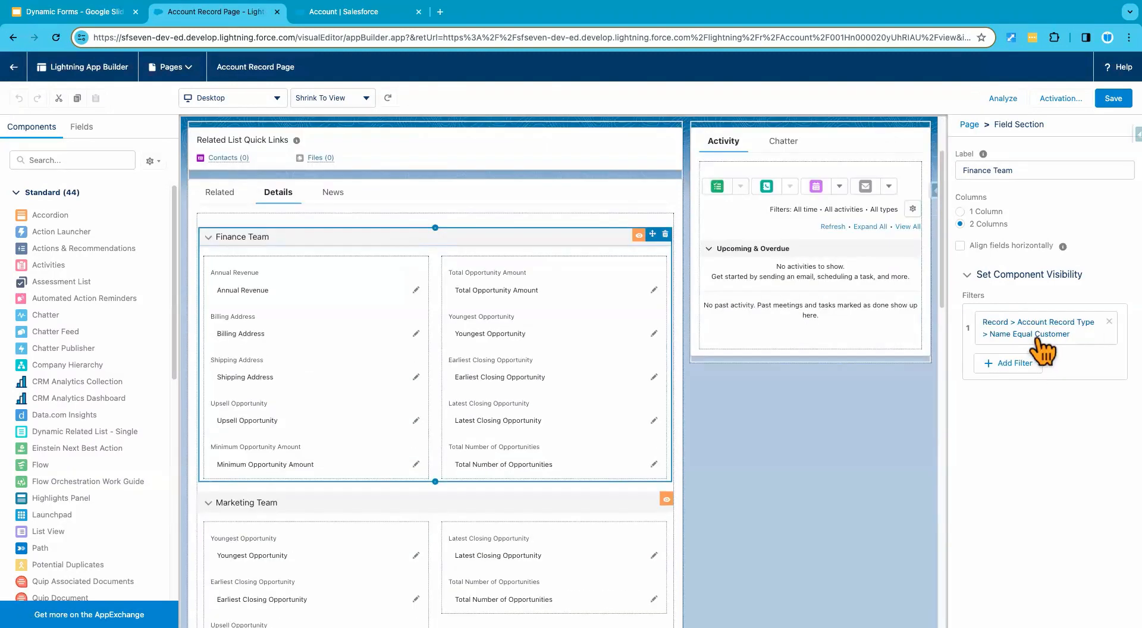
left_click(1108, 321)
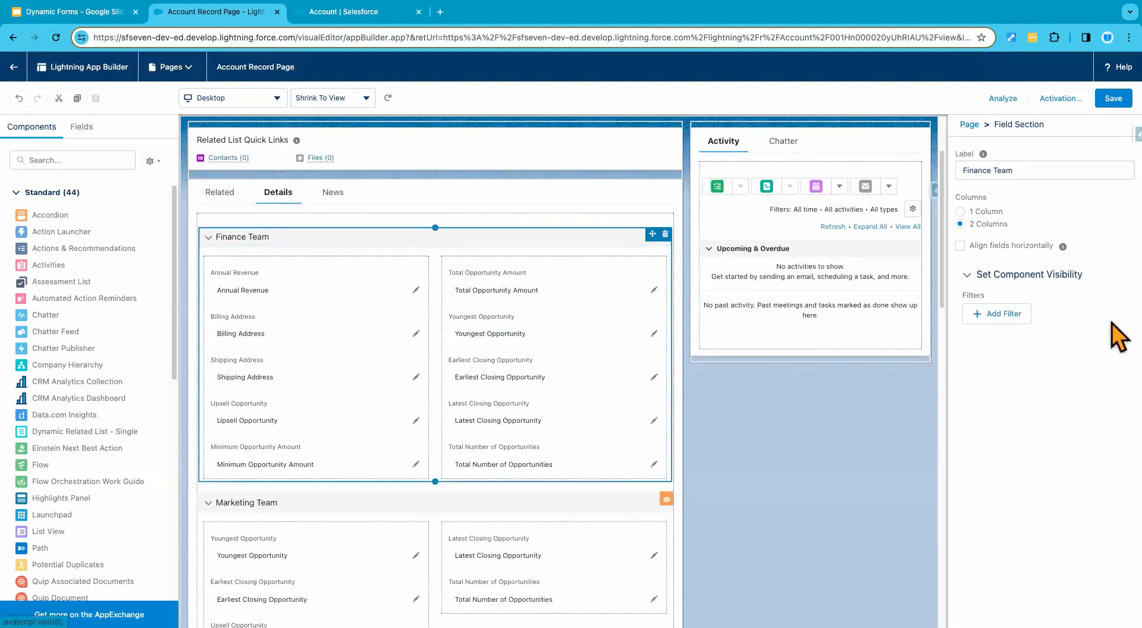
Step: Add an advanced visibility filter to the Finance Team section using the field Record > Account Record Type > Record Type Name
left_click(1006, 314)
left_click(892, 269)
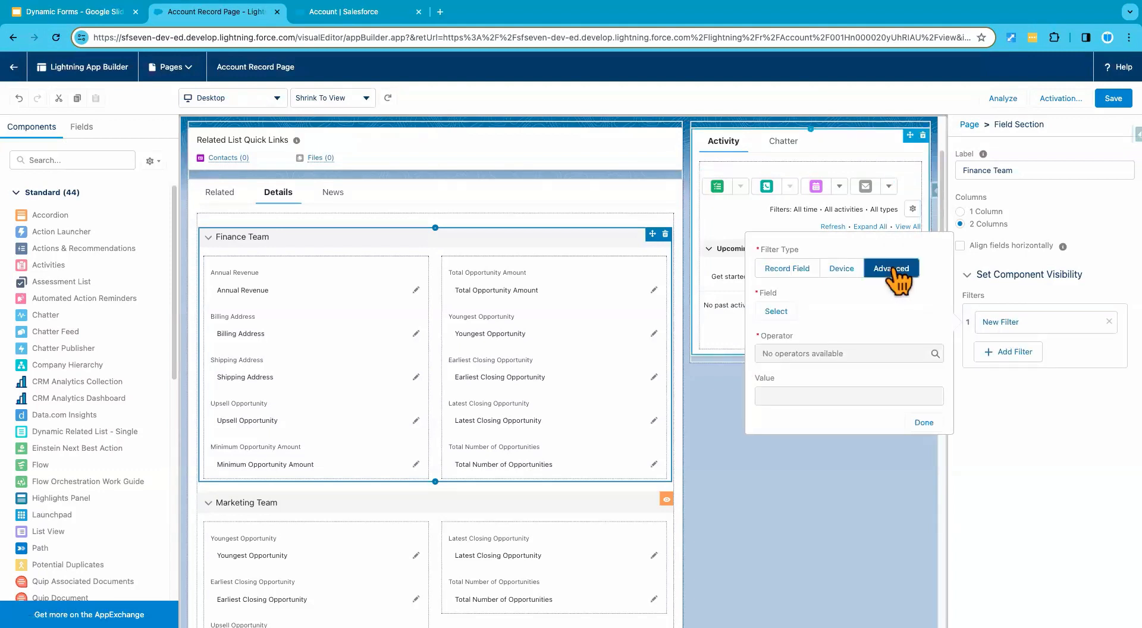
left_click(779, 313)
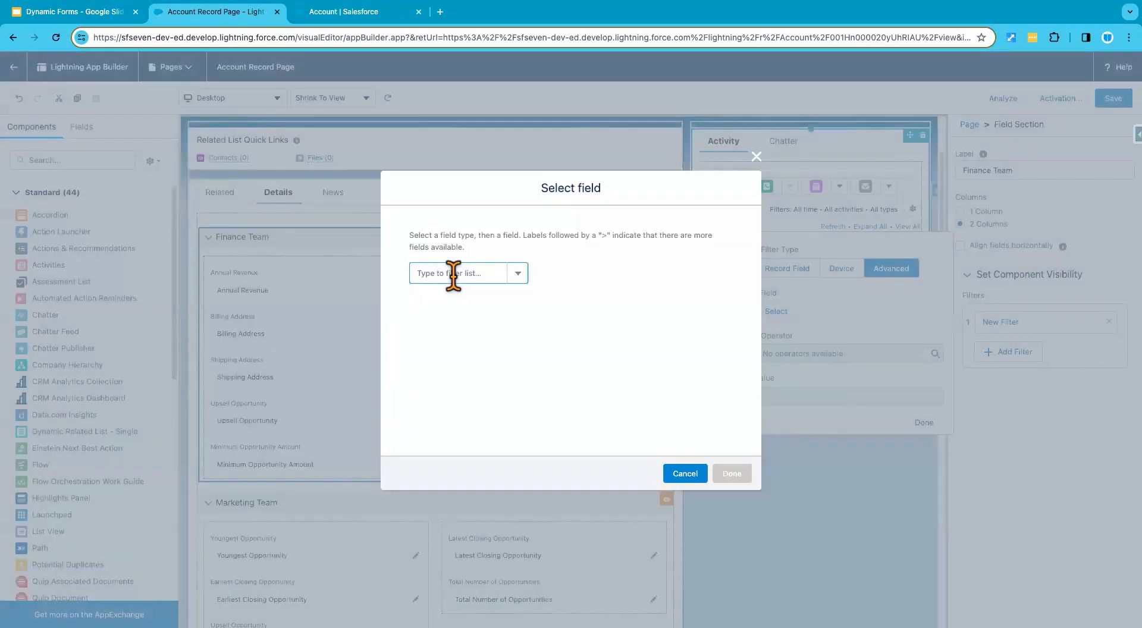
left_click(449, 269)
left_click(454, 351)
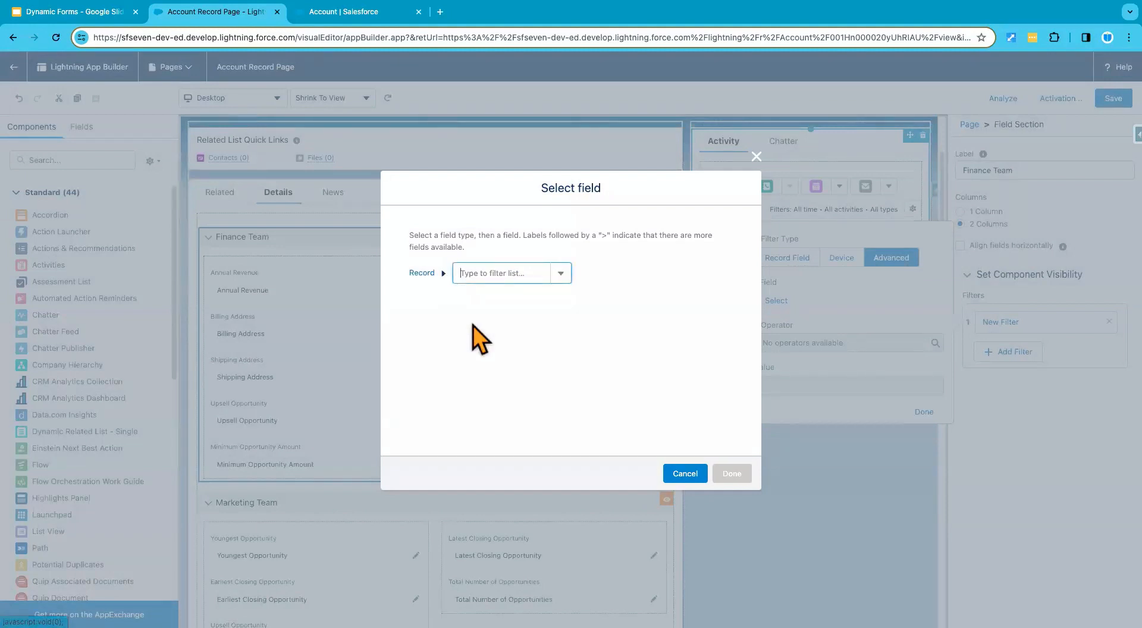
left_click(488, 275)
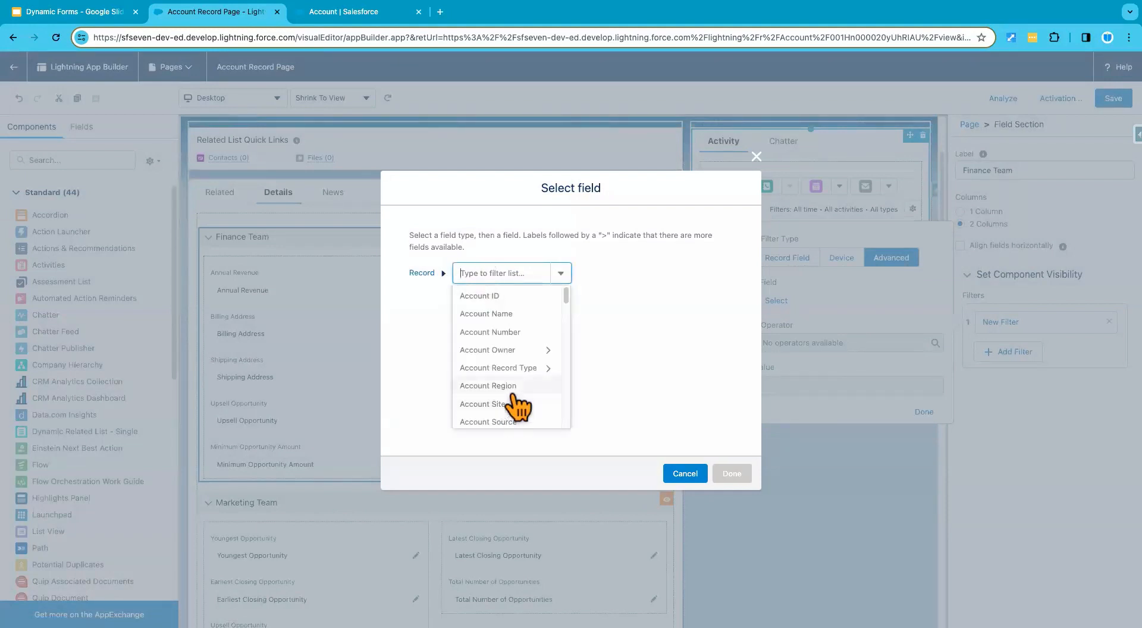
scroll(516, 404, "down", 2)
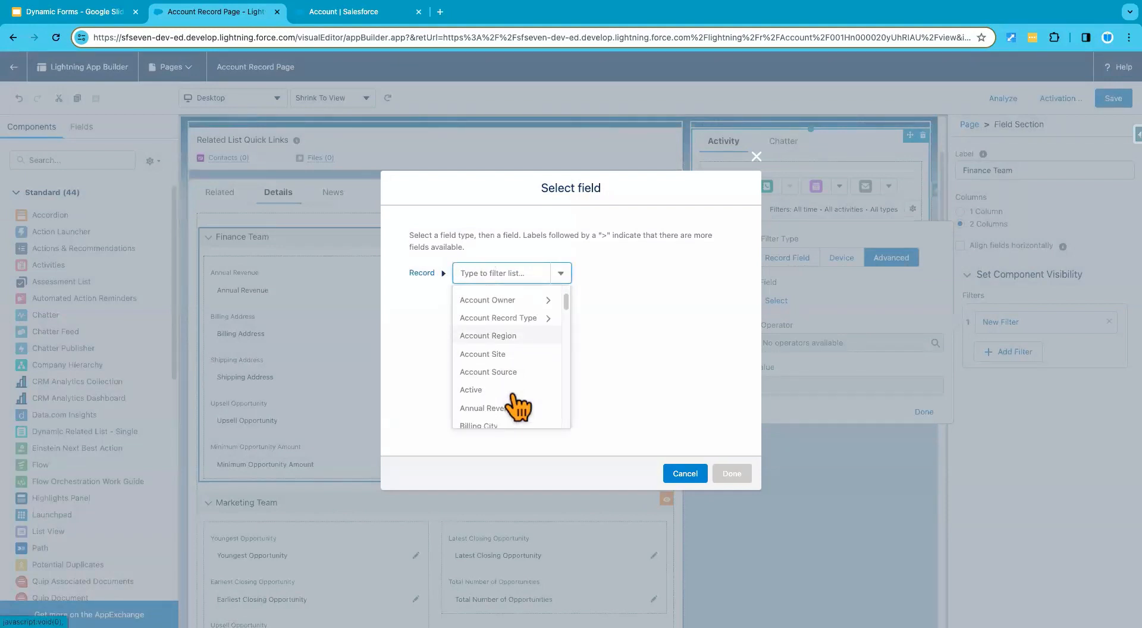
left_click(532, 326)
left_click(579, 273)
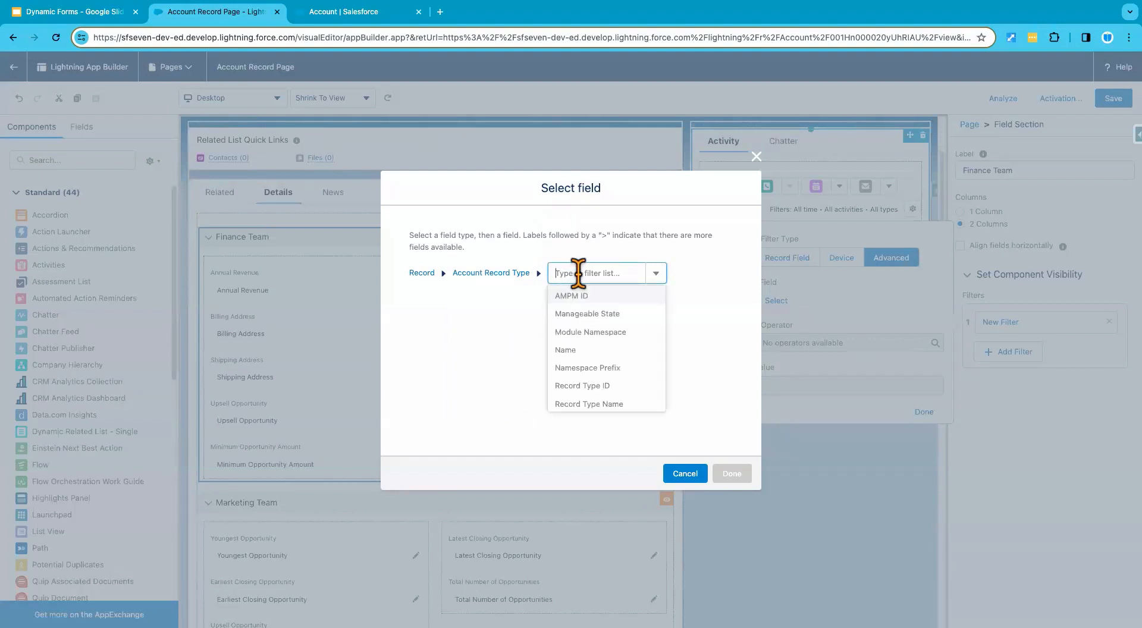
left_click(591, 405)
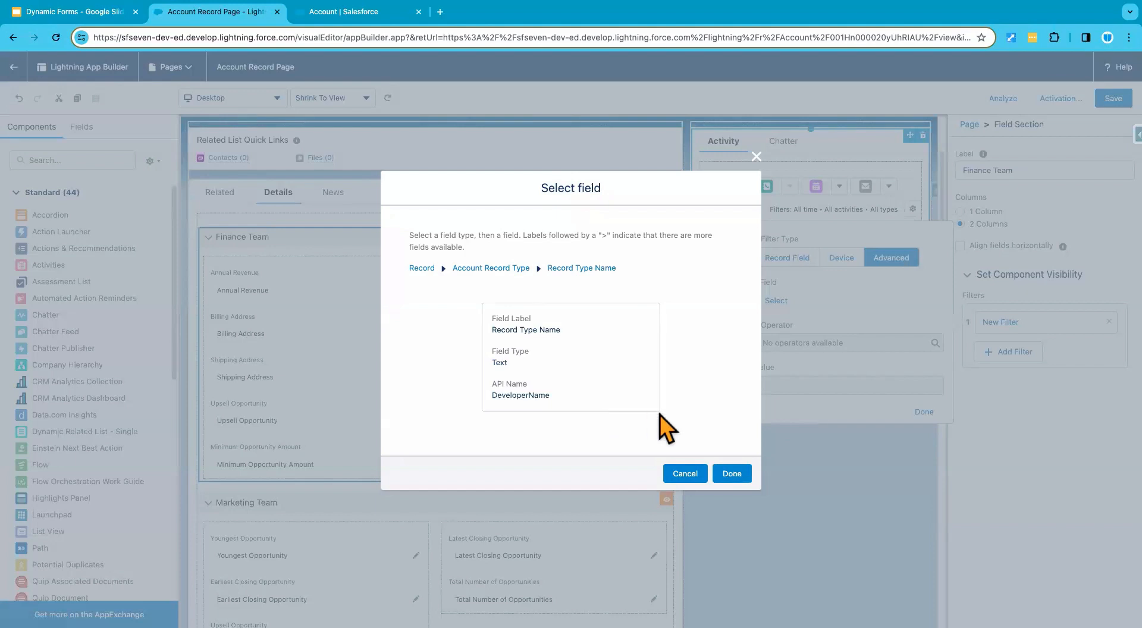
left_click(732, 474)
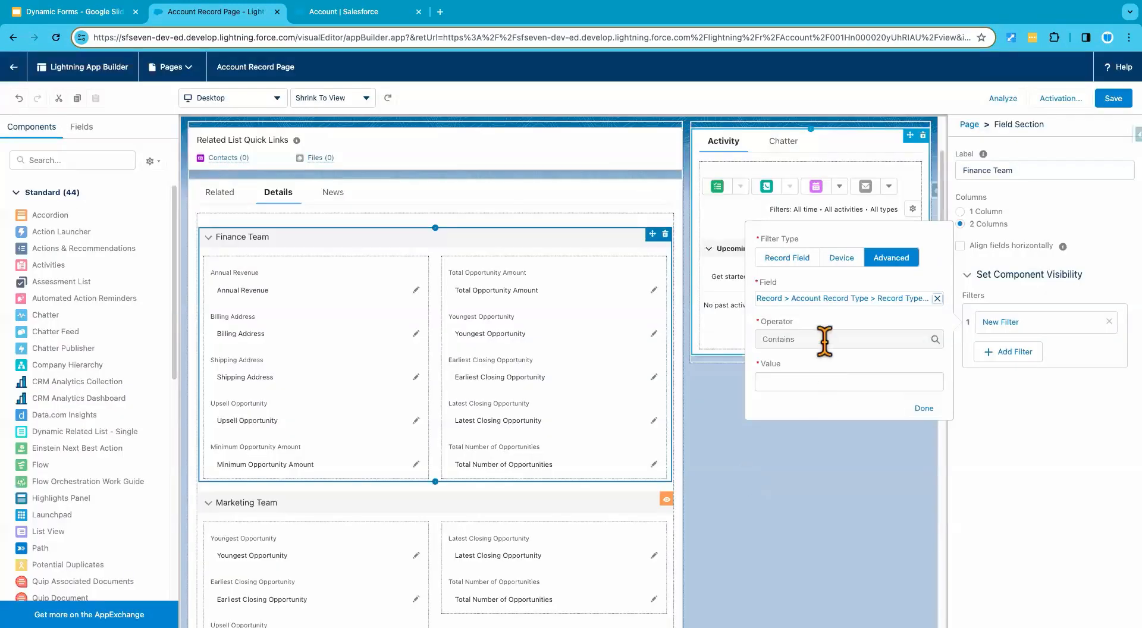
Step: Set the Finance Team filter's operator to Equal and its value to Finance, and finish the filter
left_click(813, 340)
left_click(800, 384)
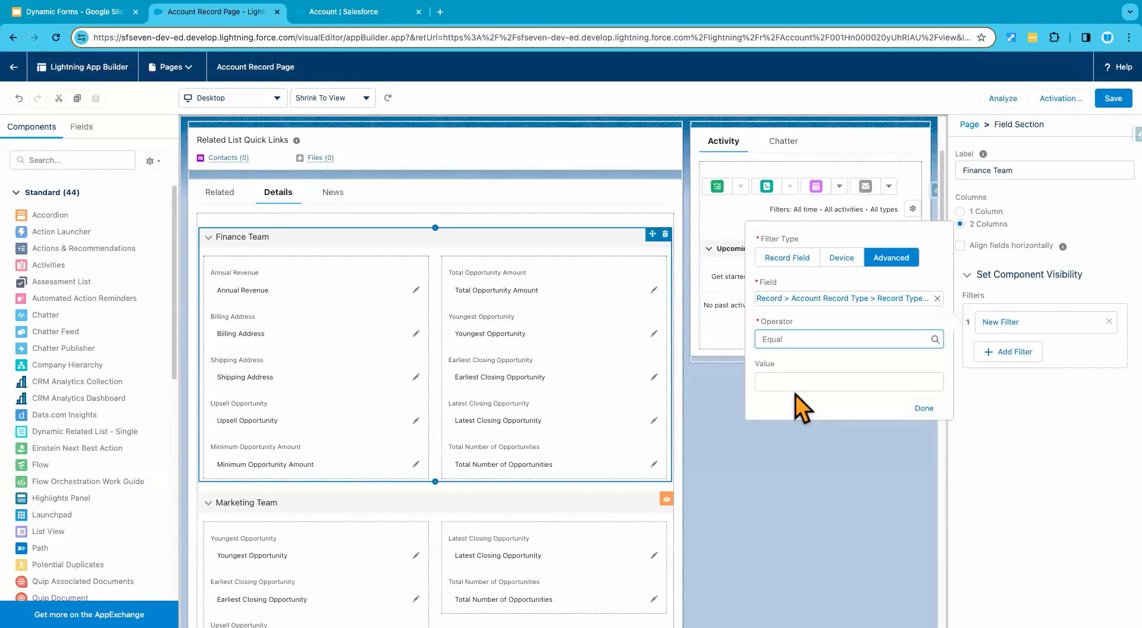
left_click(797, 382)
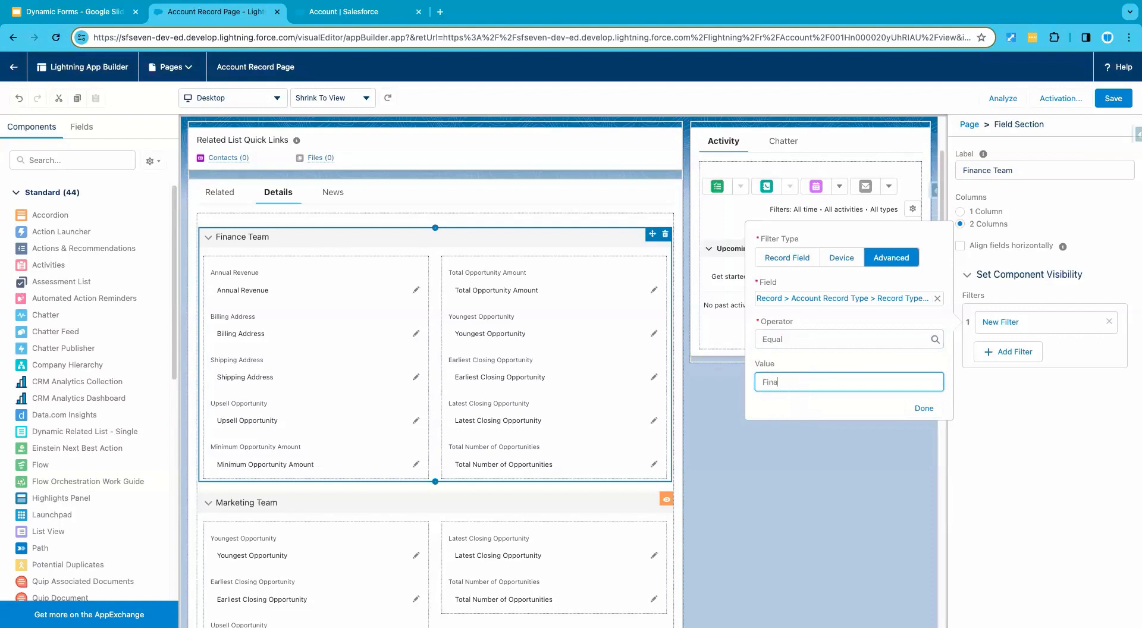
left_click(813, 403)
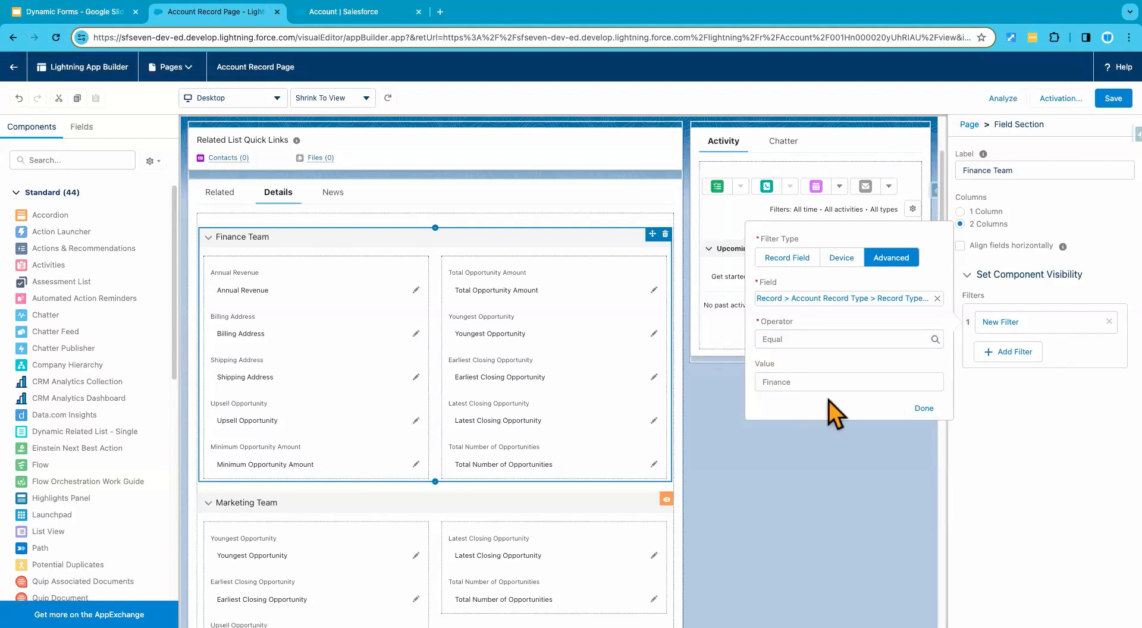
left_click(923, 409)
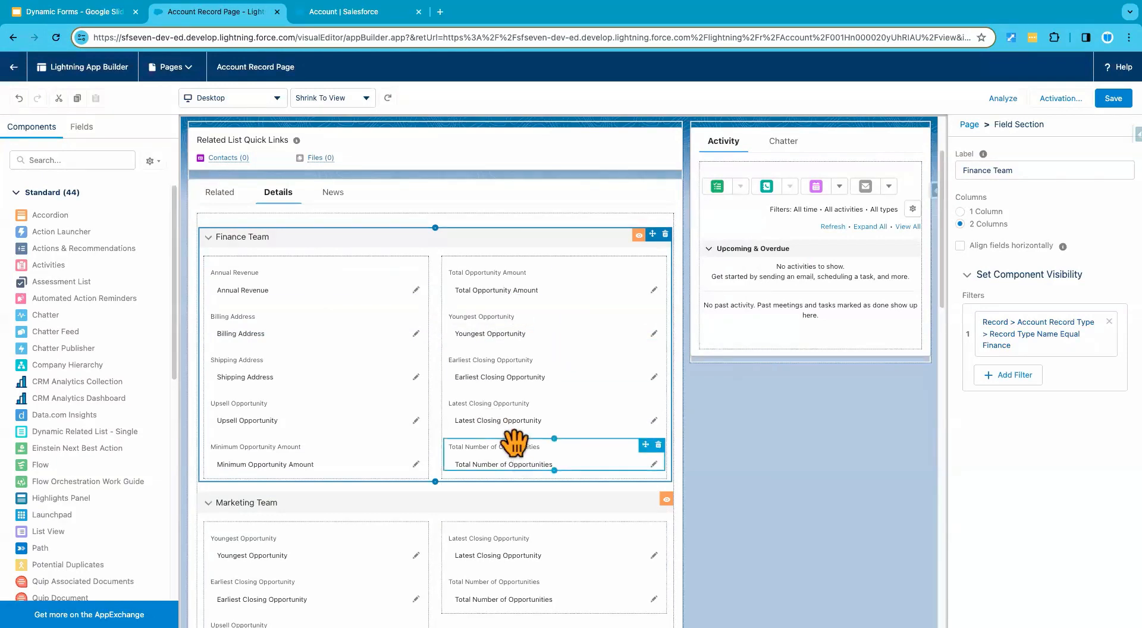
Step: Remove the existing component visibility filter from the Marketing Team field section
scroll(585, 459, "down", 2)
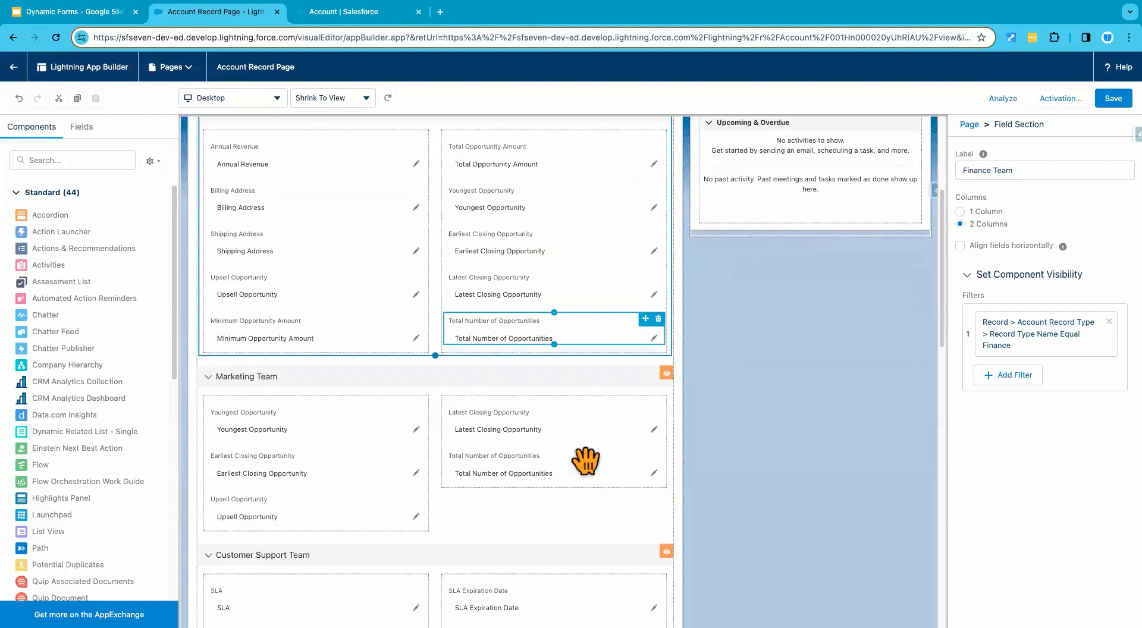
left_click(580, 381)
left_click(1109, 321)
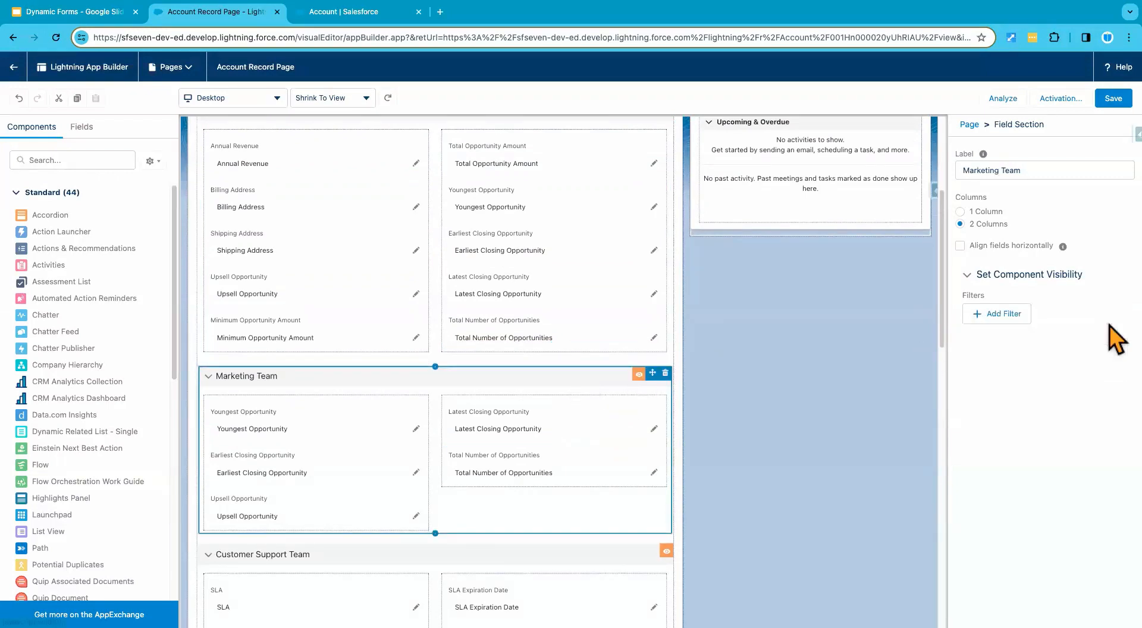
Step: Add an advanced visibility filter to the Marketing Team section and choose the field Record > Account Record Type > Record Type Name
left_click(1013, 316)
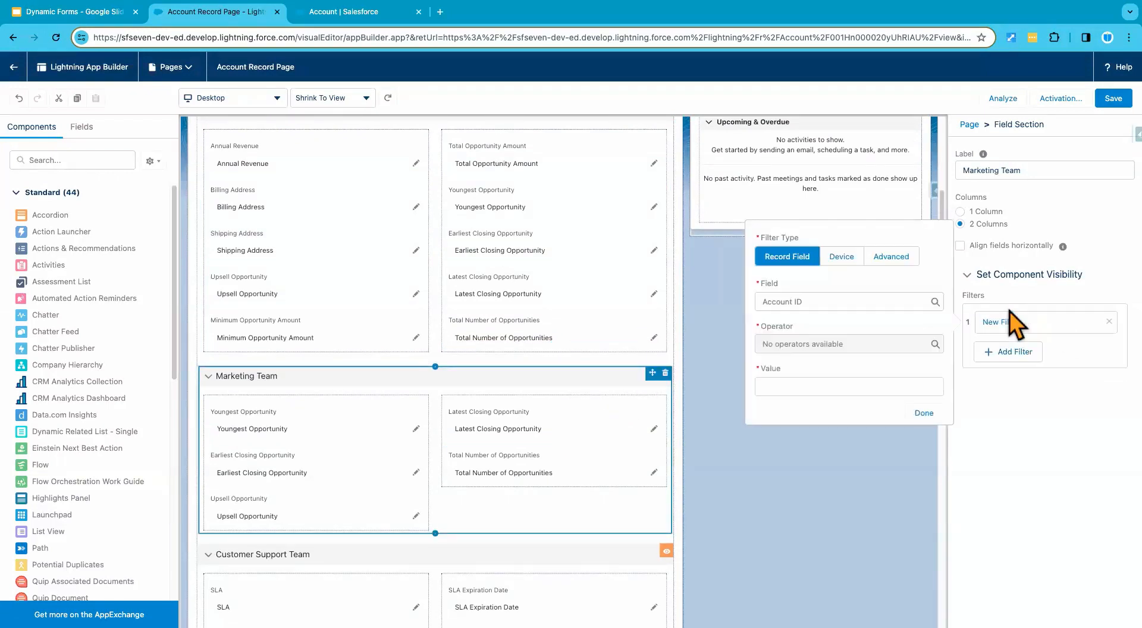
left_click(896, 258)
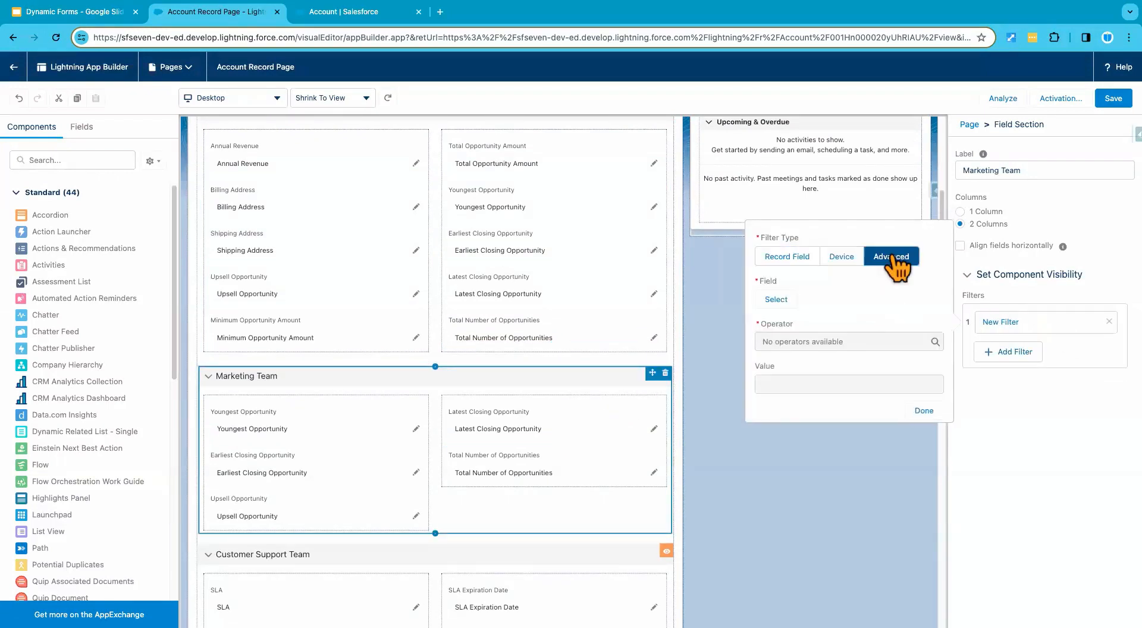
left_click(778, 300)
left_click(479, 272)
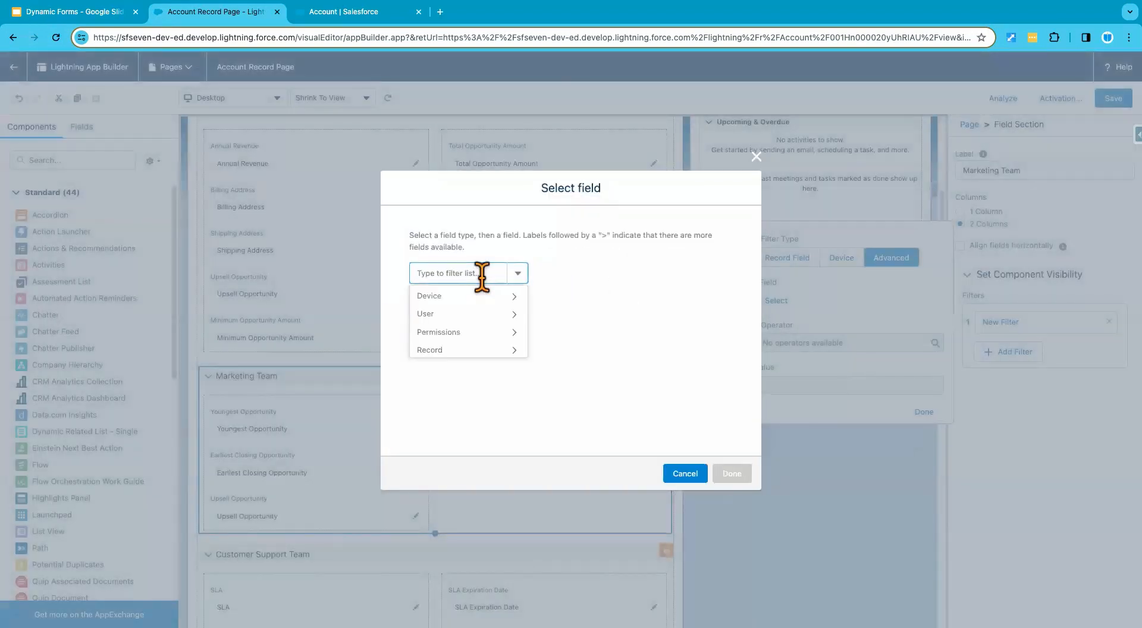
left_click(466, 351)
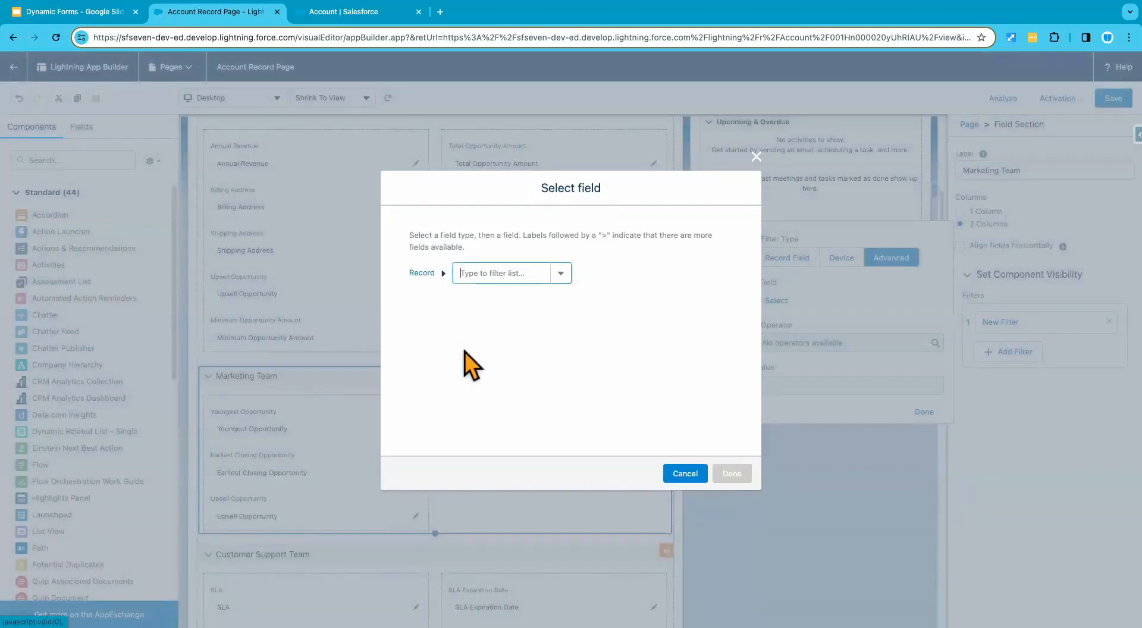
left_click(505, 273)
left_click(524, 376)
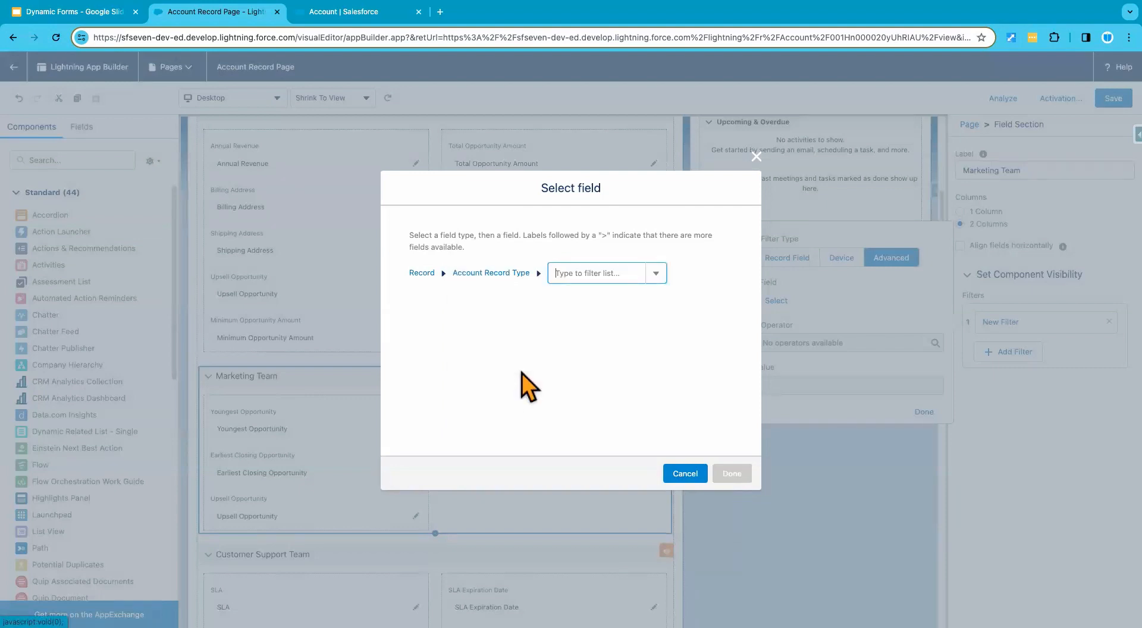
left_click(579, 273)
left_click(604, 402)
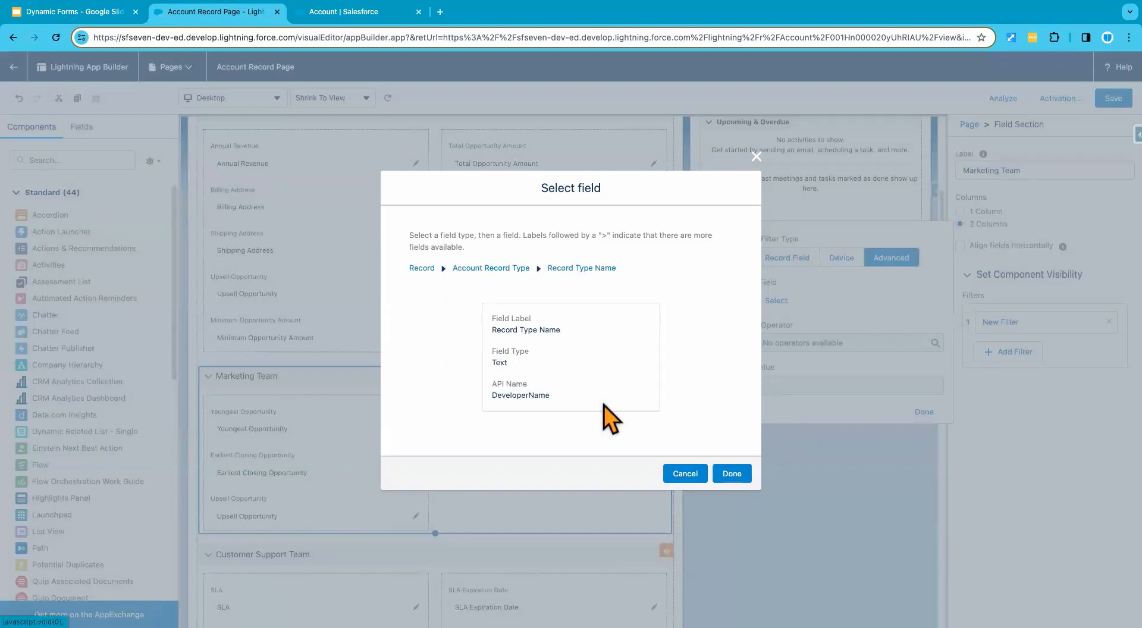
Step: Reselect Account Record Type > Record Type Name as the Marketing Team filter's field and confirm the field selection
left_click(521, 269)
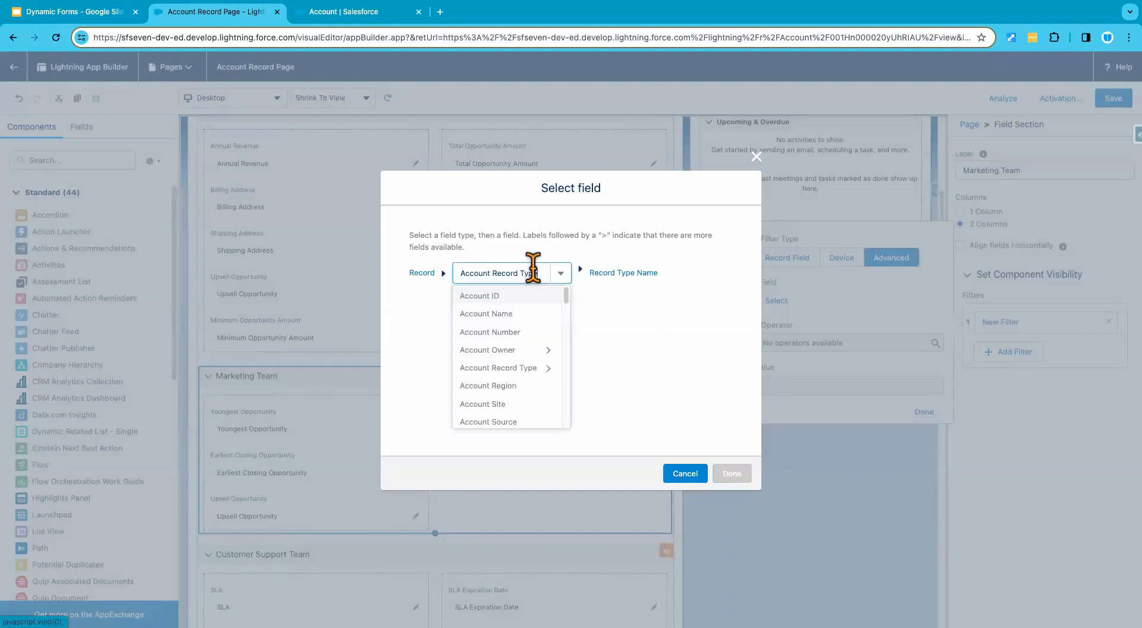
left_click(515, 369)
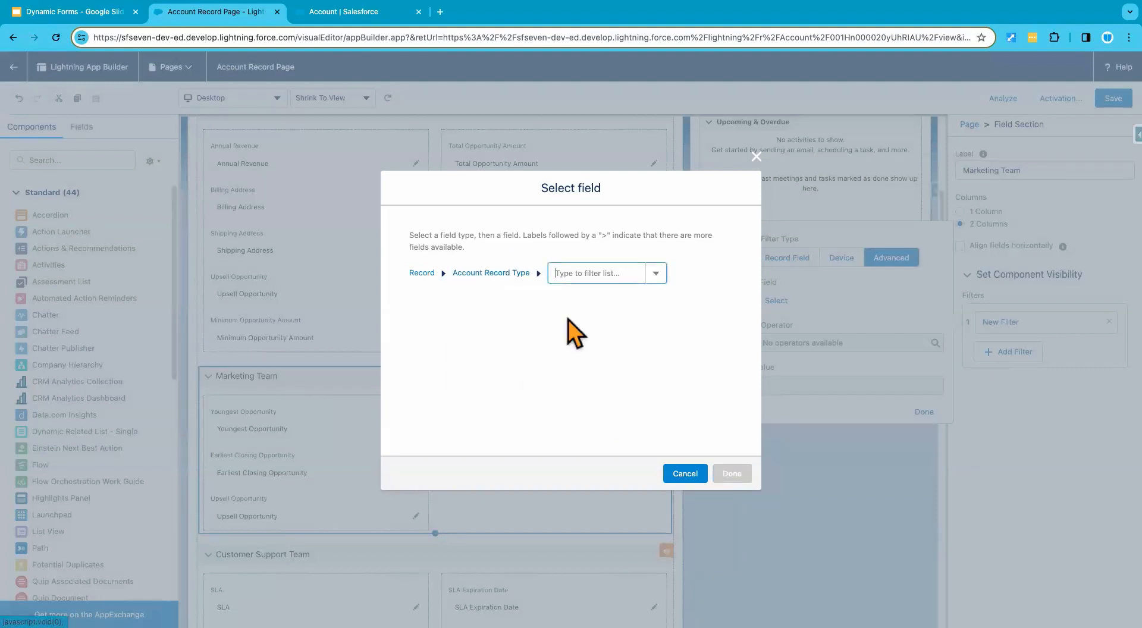
left_click(589, 273)
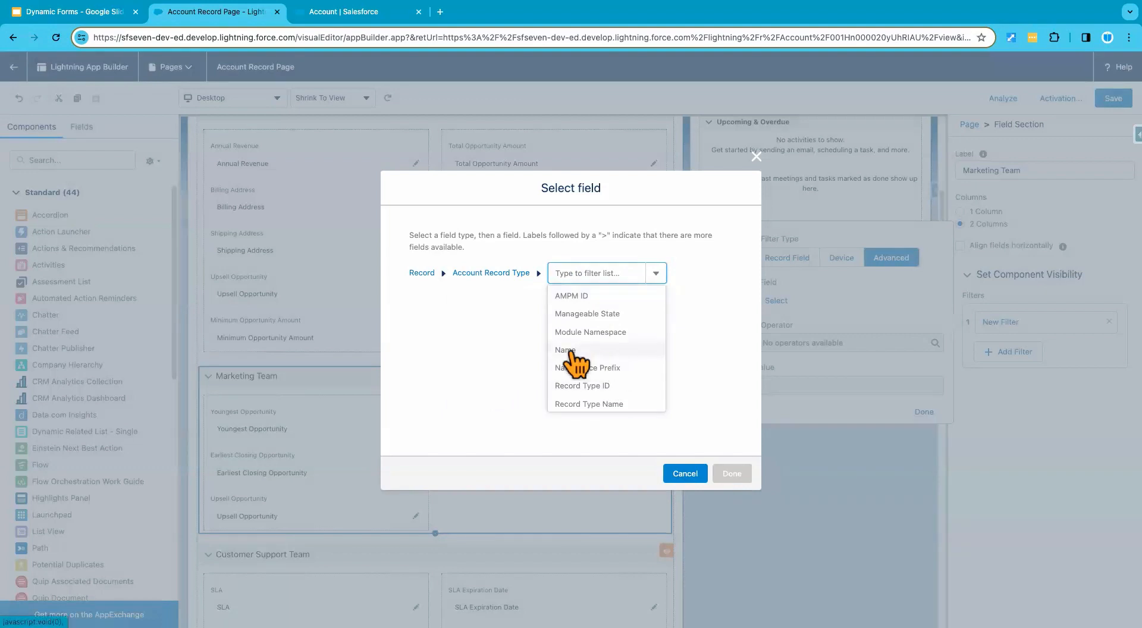
left_click(590, 404)
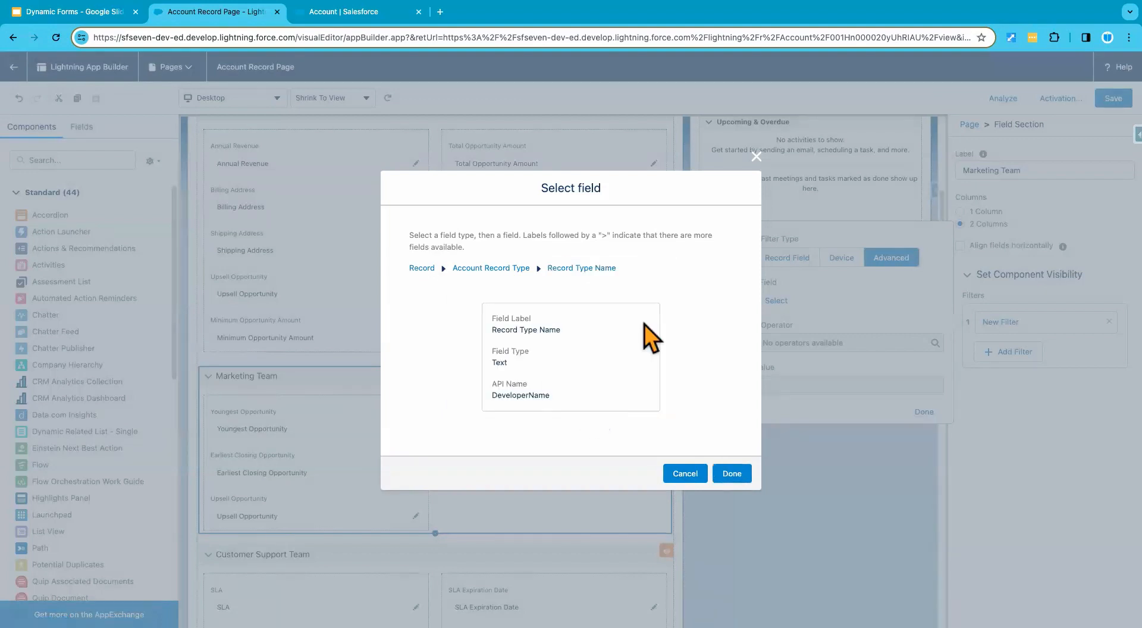
left_click(732, 474)
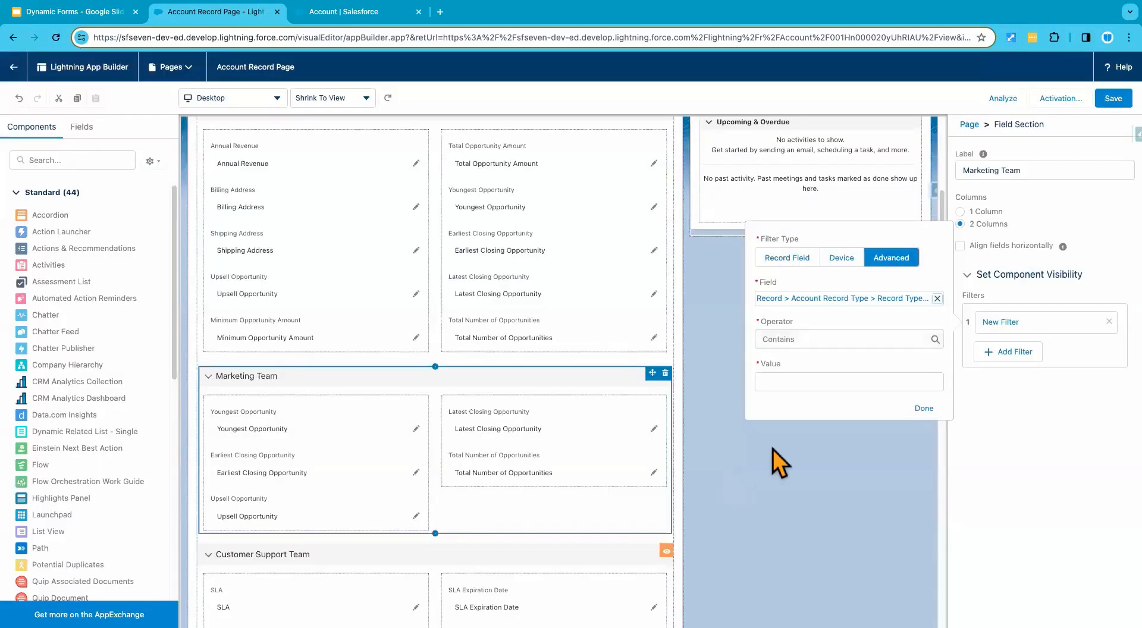
Step: Set the Marketing Team filter's operator to Equal and its value to Media, and finish the filter
left_click(800, 338)
left_click(798, 363)
left_click(802, 382)
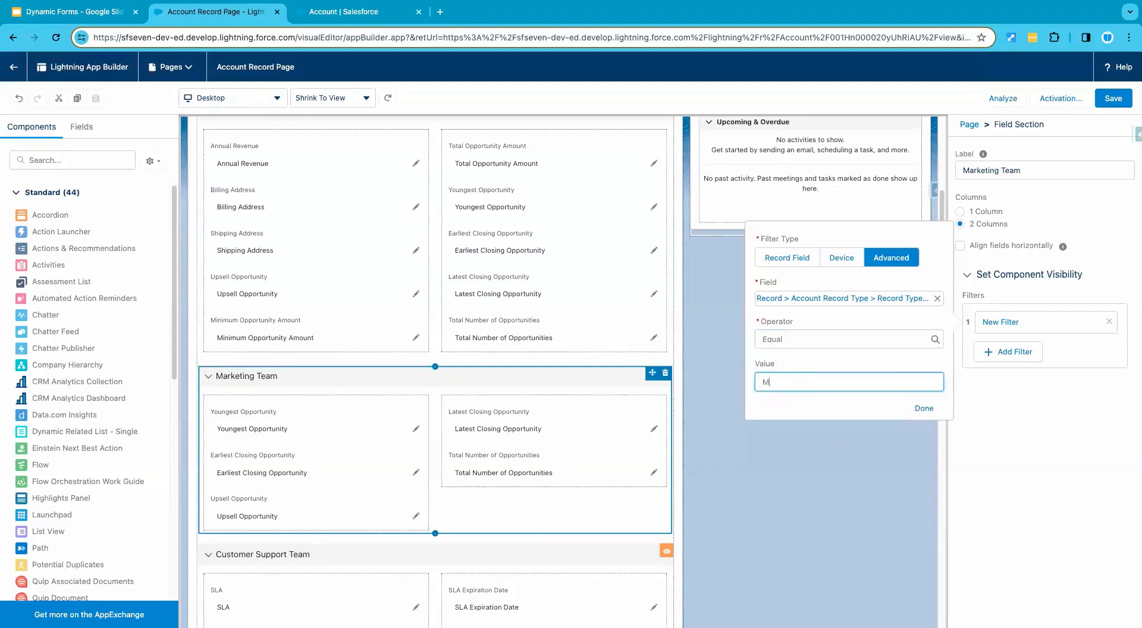
left_click(855, 409)
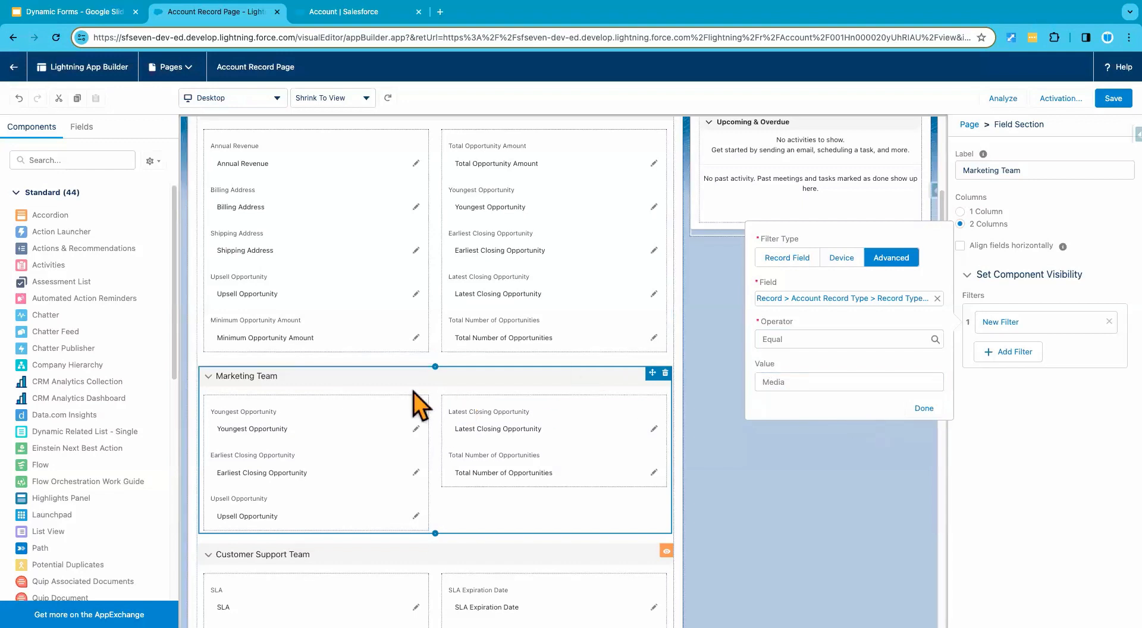
left_click(299, 403)
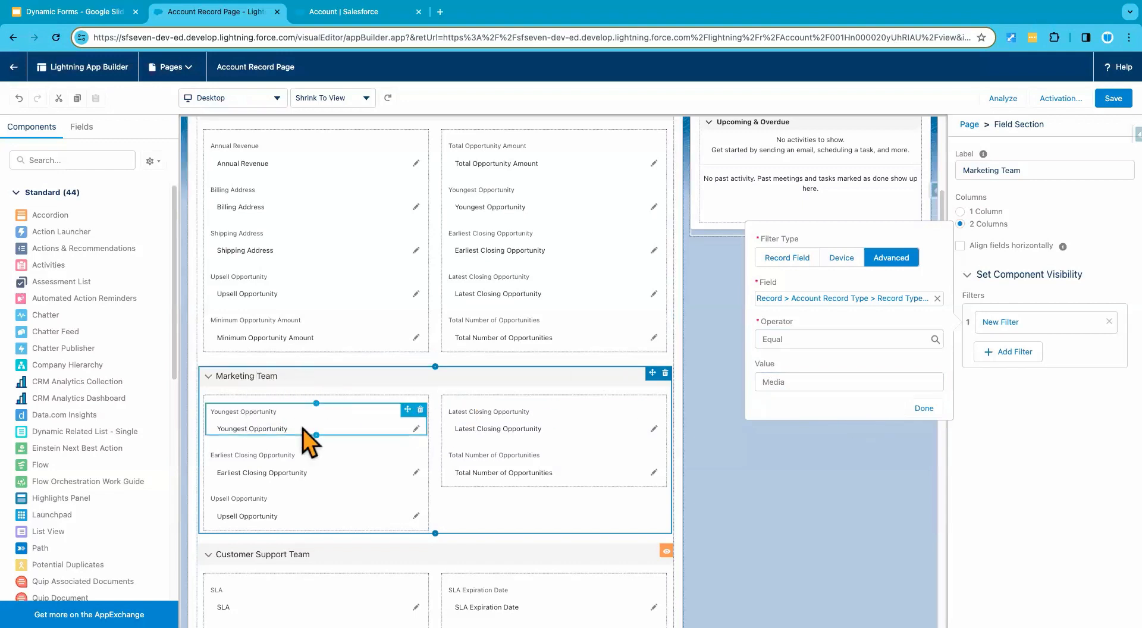
left_click(925, 410)
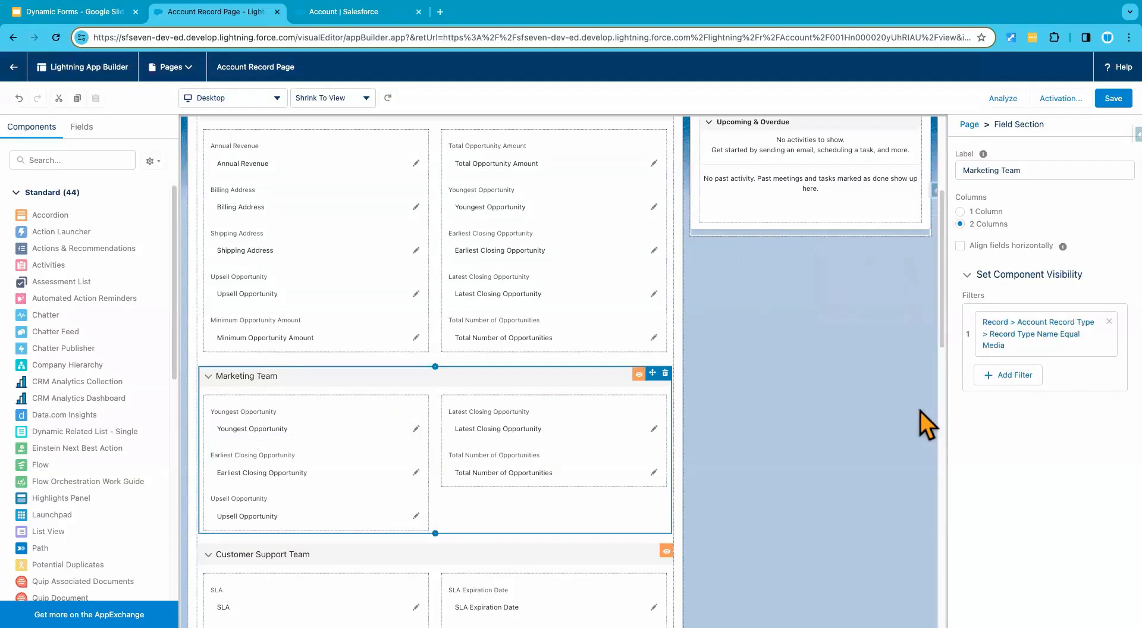
Step: Remove the existing component visibility filter from the Customer Support Team field section
scroll(540, 458, "down", 3)
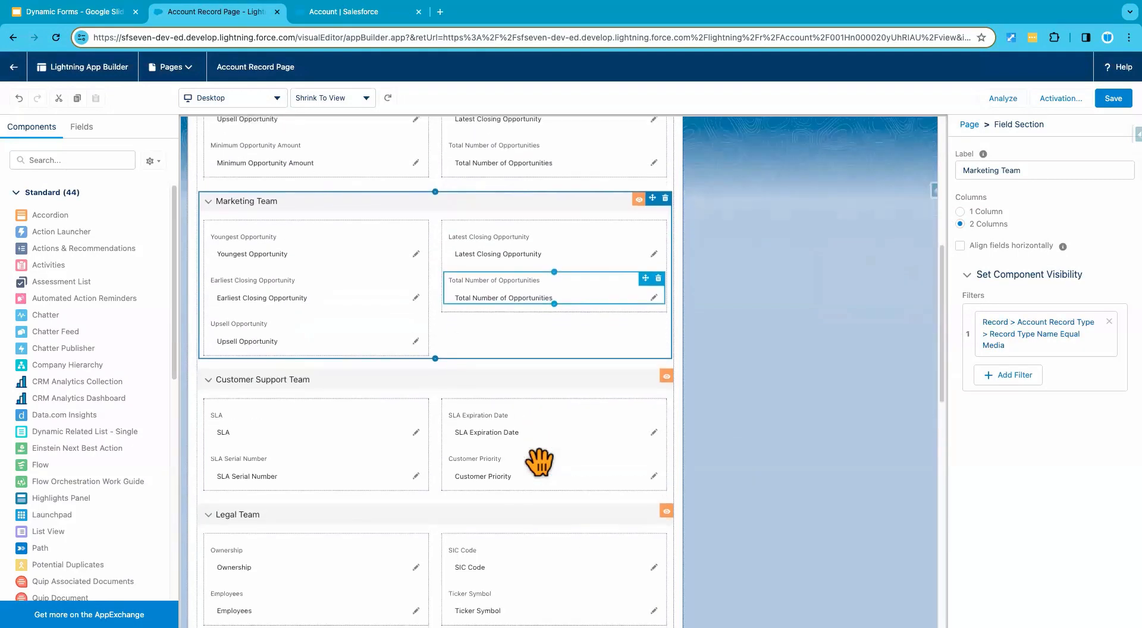
left_click(580, 388)
left_click(1108, 322)
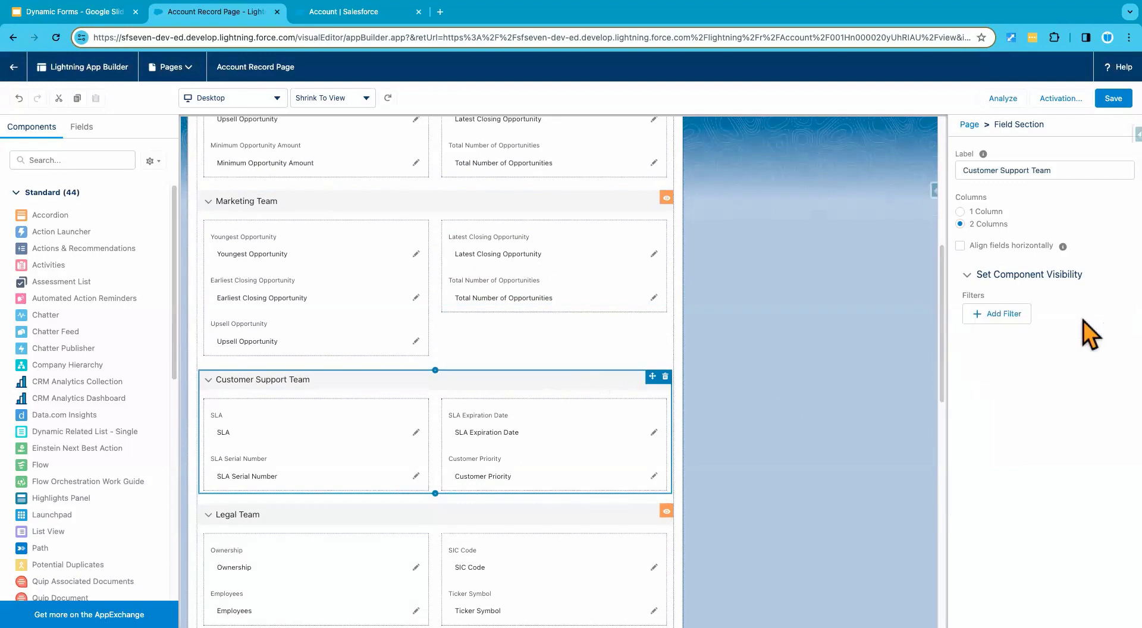
Step: Add an advanced visibility filter to the Customer Support Team section using the field Record > Account Record Type > Record Type Name
left_click(1013, 316)
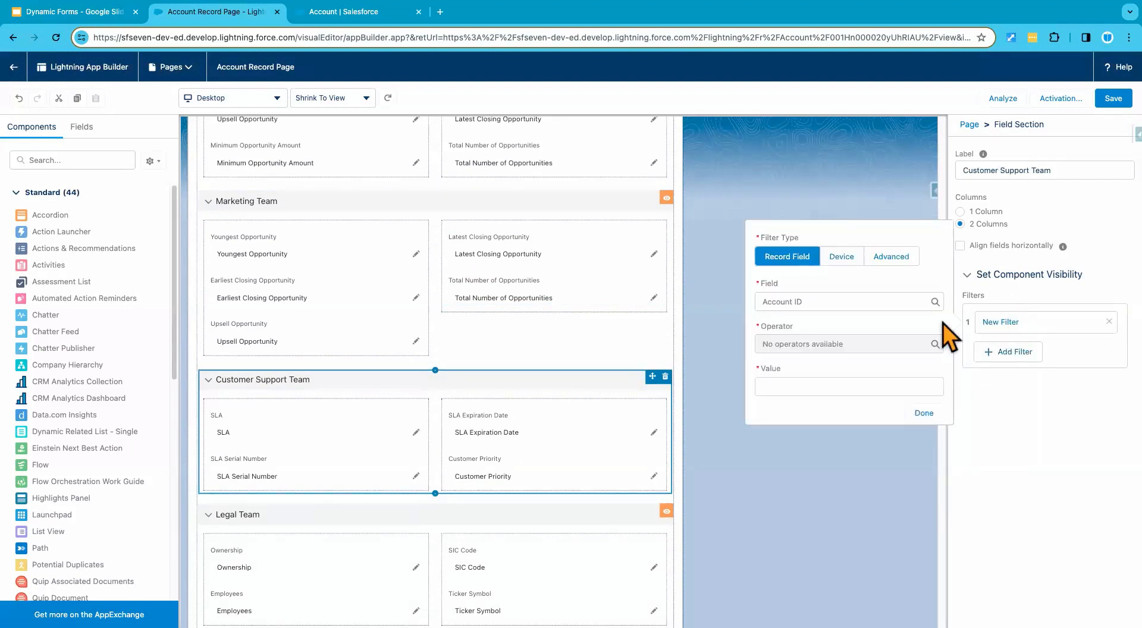
left_click(894, 262)
left_click(786, 302)
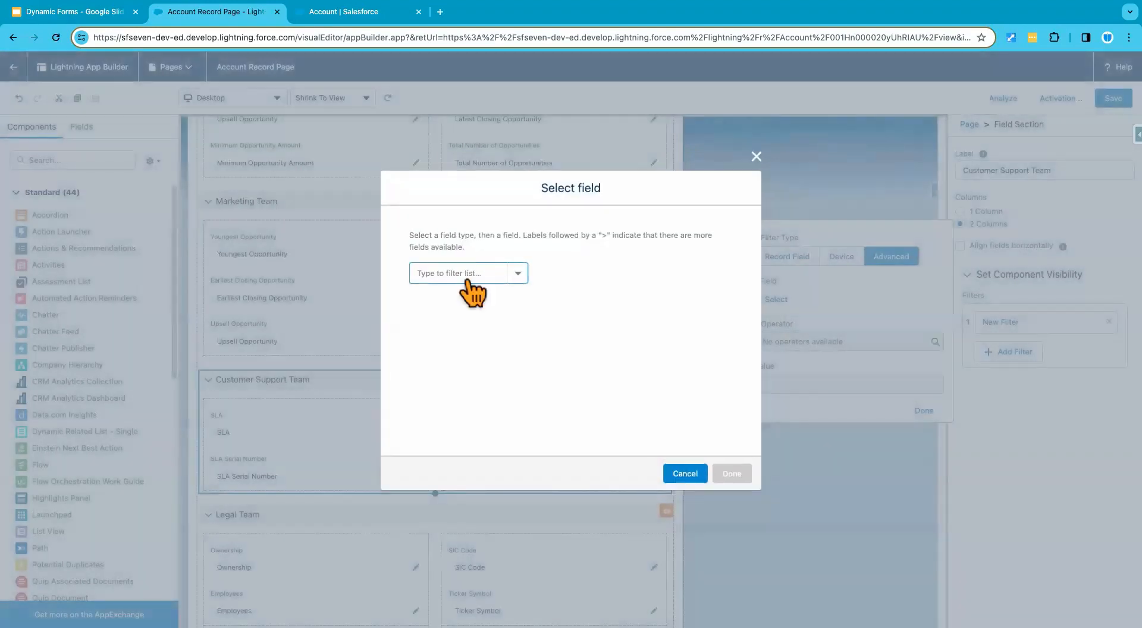
left_click(466, 275)
left_click(461, 354)
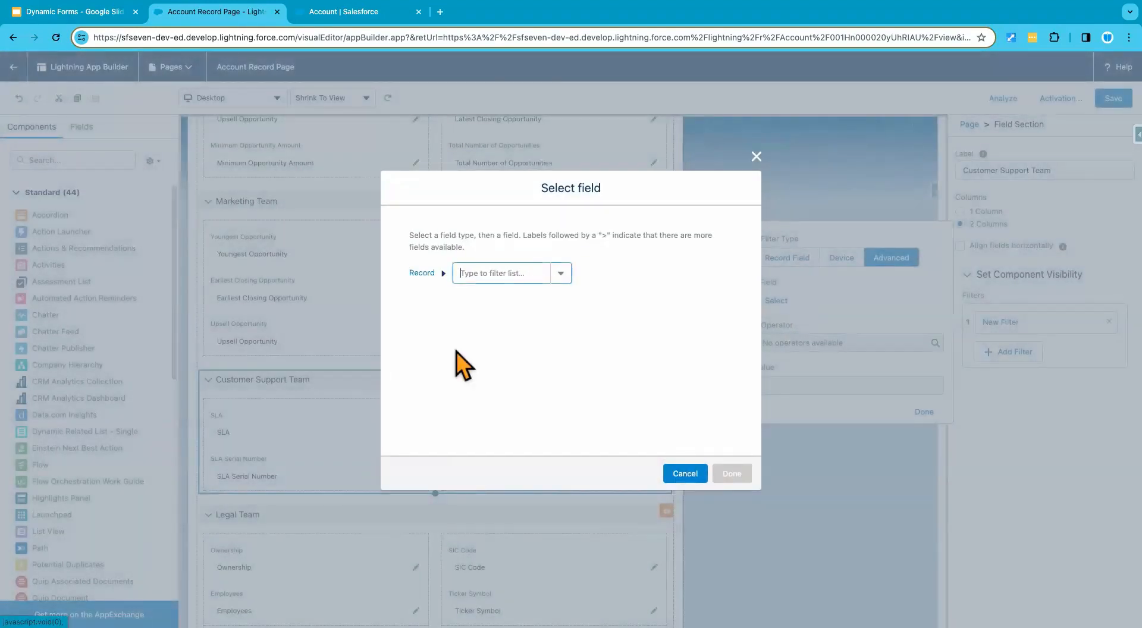
left_click(495, 273)
left_click(513, 374)
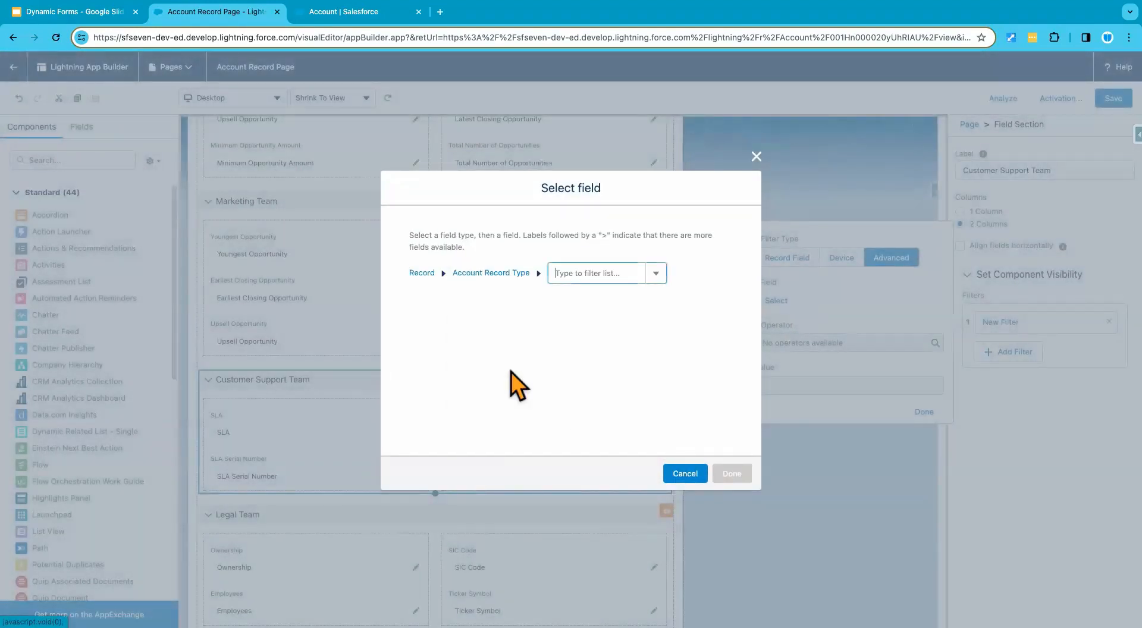
left_click(585, 273)
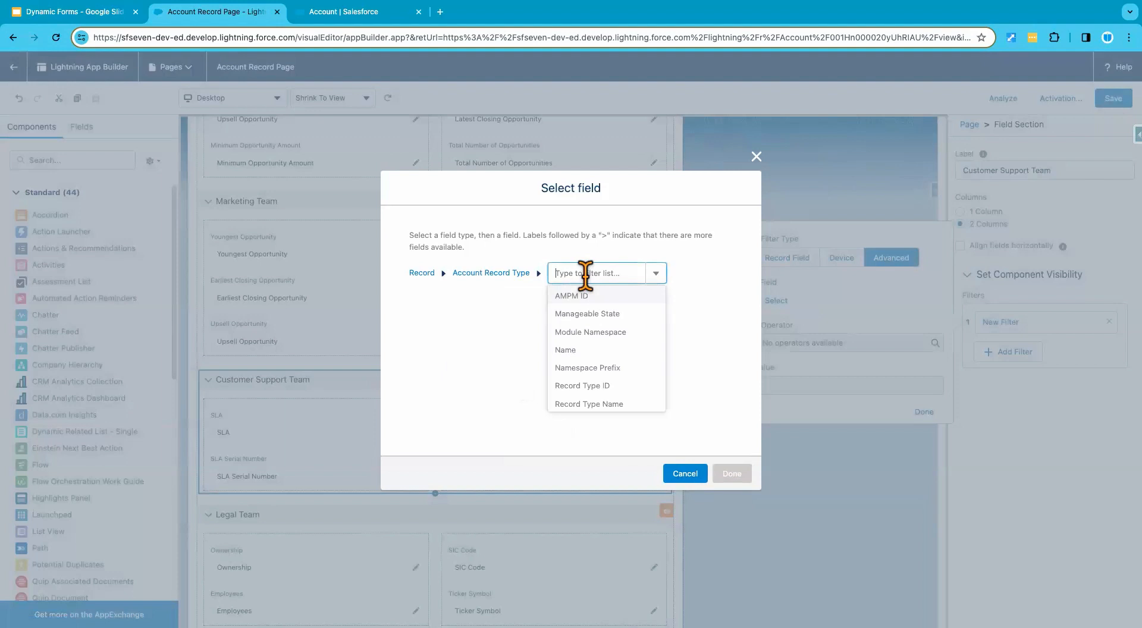
left_click(599, 405)
left_click(732, 474)
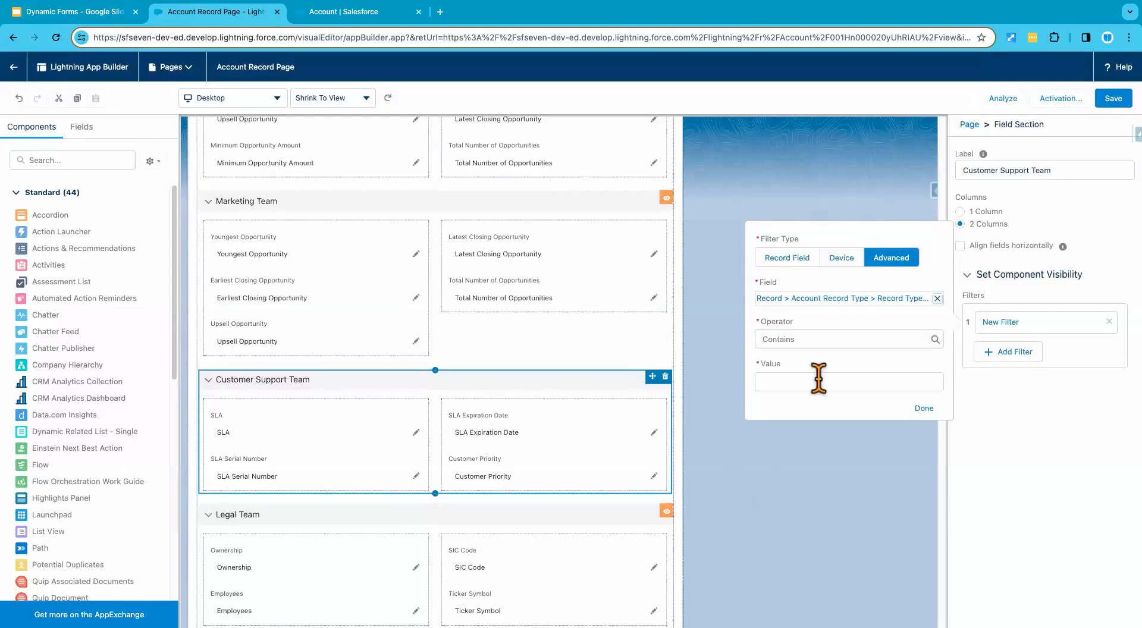
Step: Set the Customer Support Team filter's operator to Equal and its value to Customer, and finish the filter
left_click(819, 340)
left_click(804, 380)
left_click(924, 408)
Step: Remove the existing component visibility filter from the Legal Team field section
scroll(510, 508, "down", 2)
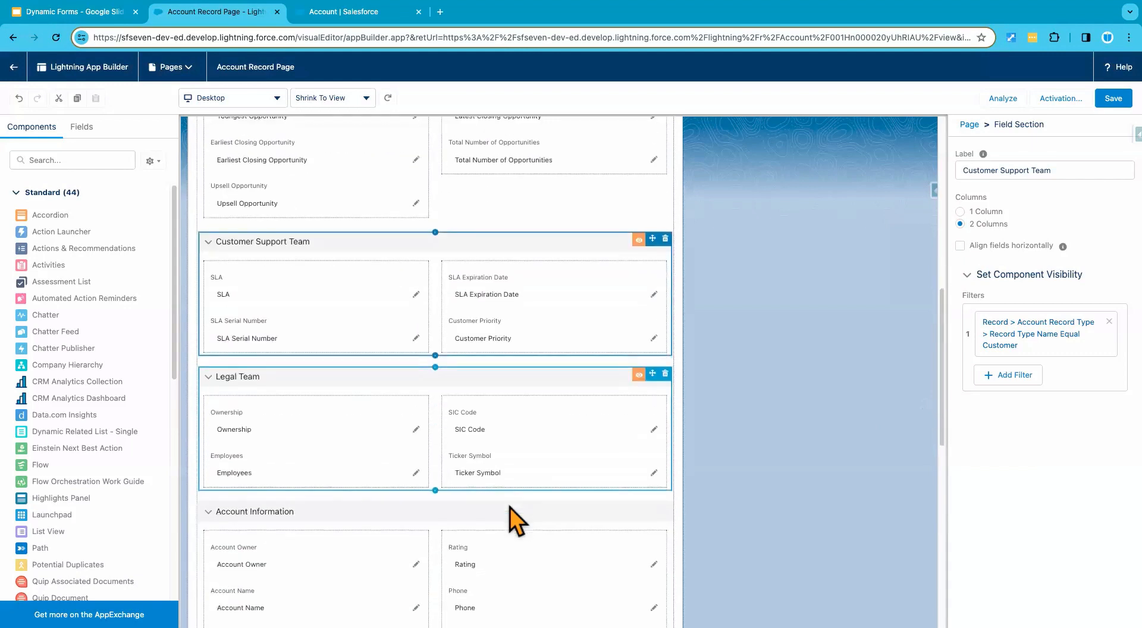
left_click(556, 380)
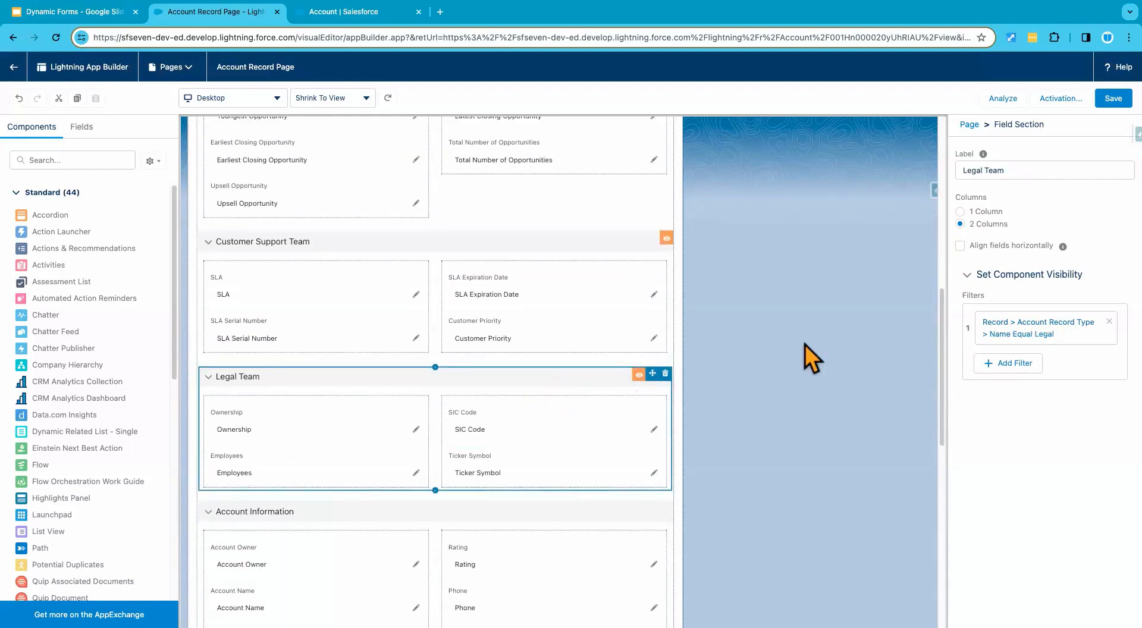
left_click(1109, 321)
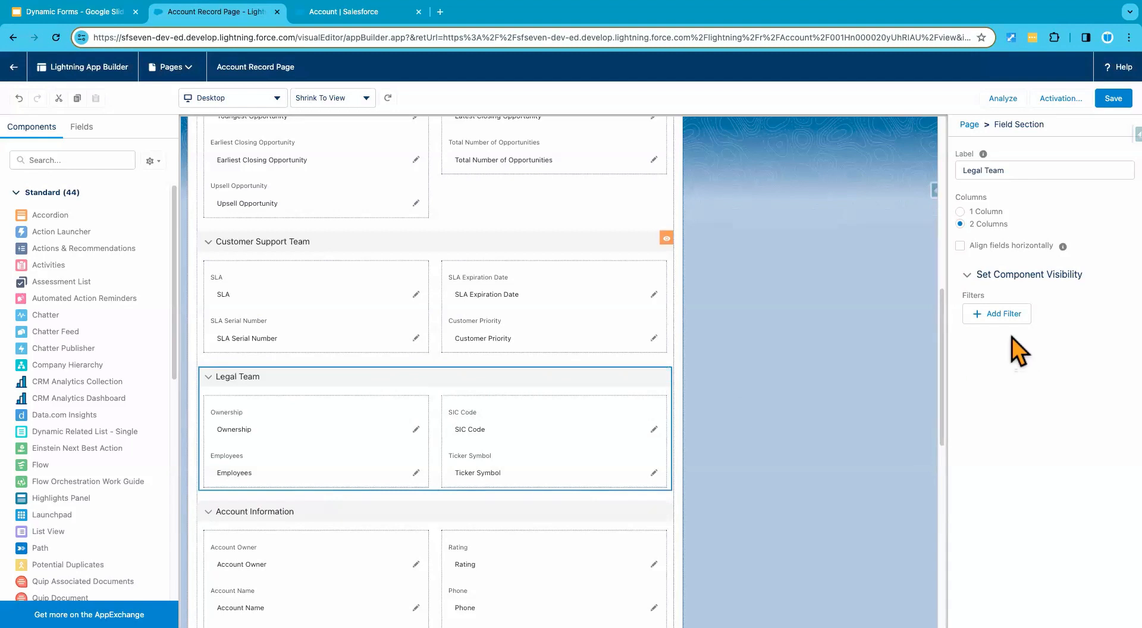
Step: Add an advanced visibility filter to the Legal Team section using the field Record > Account Record Type > Record Type Name
left_click(1004, 314)
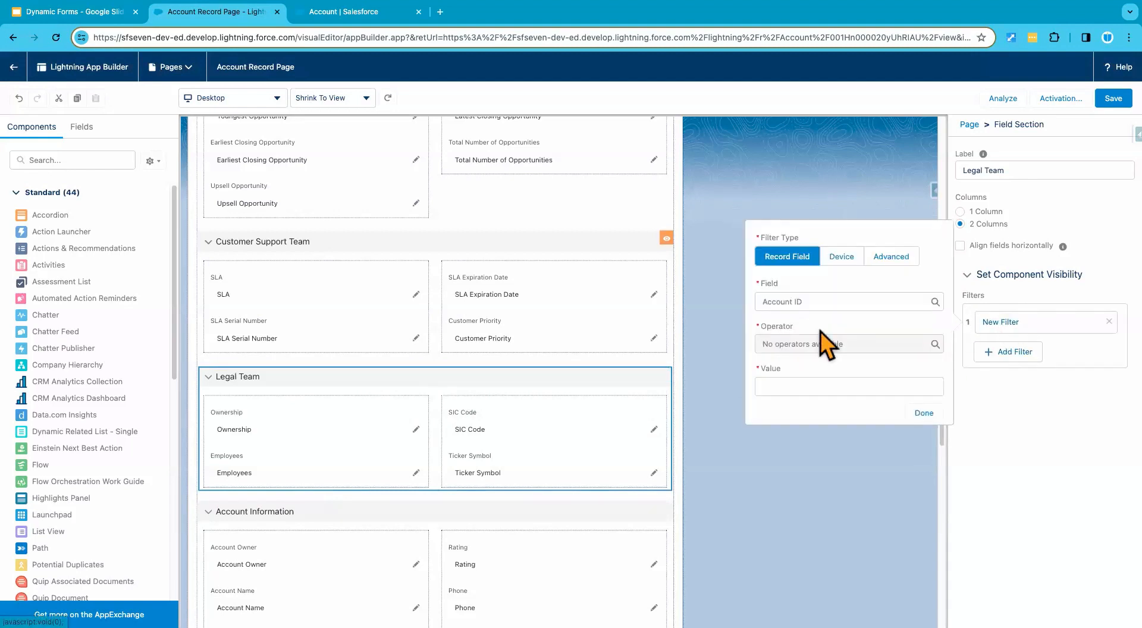
left_click(894, 262)
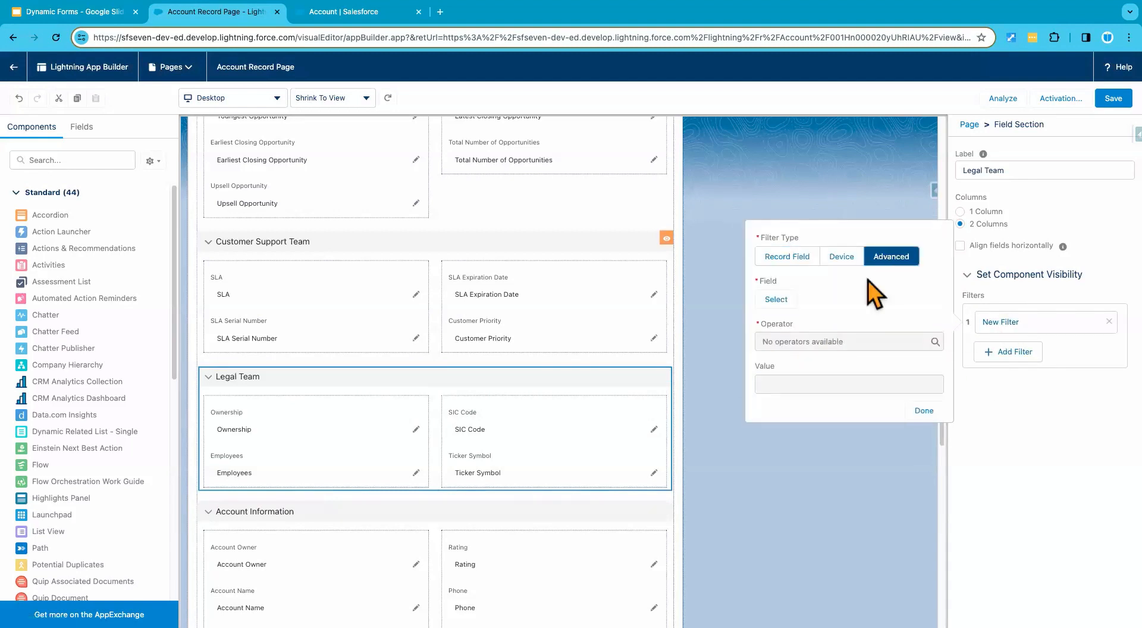
left_click(779, 300)
left_click(455, 273)
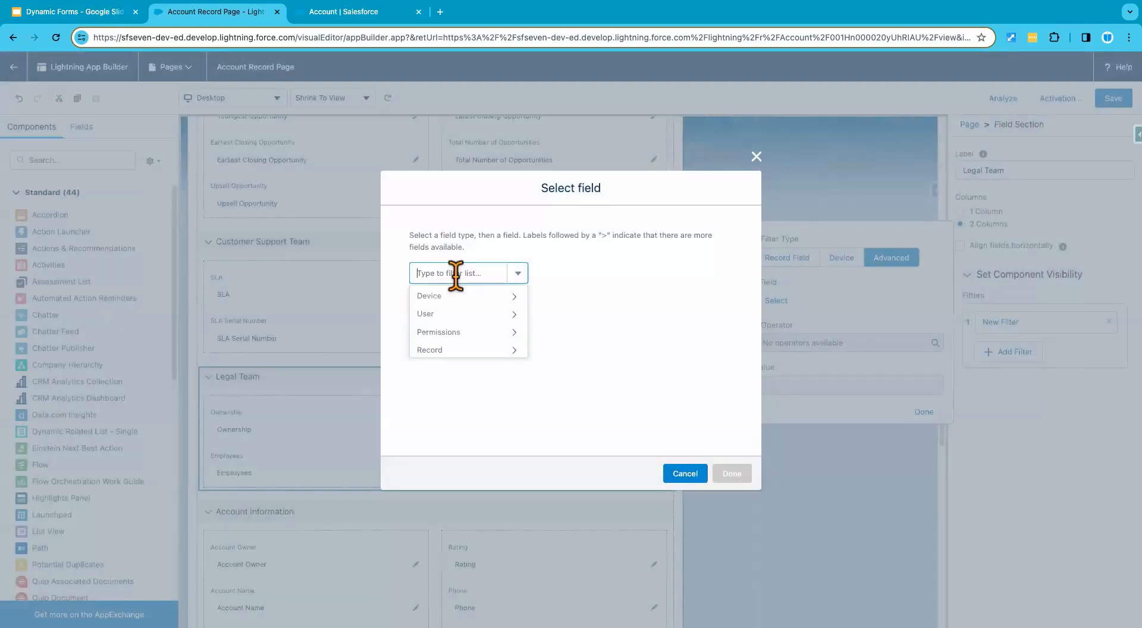
left_click(455, 350)
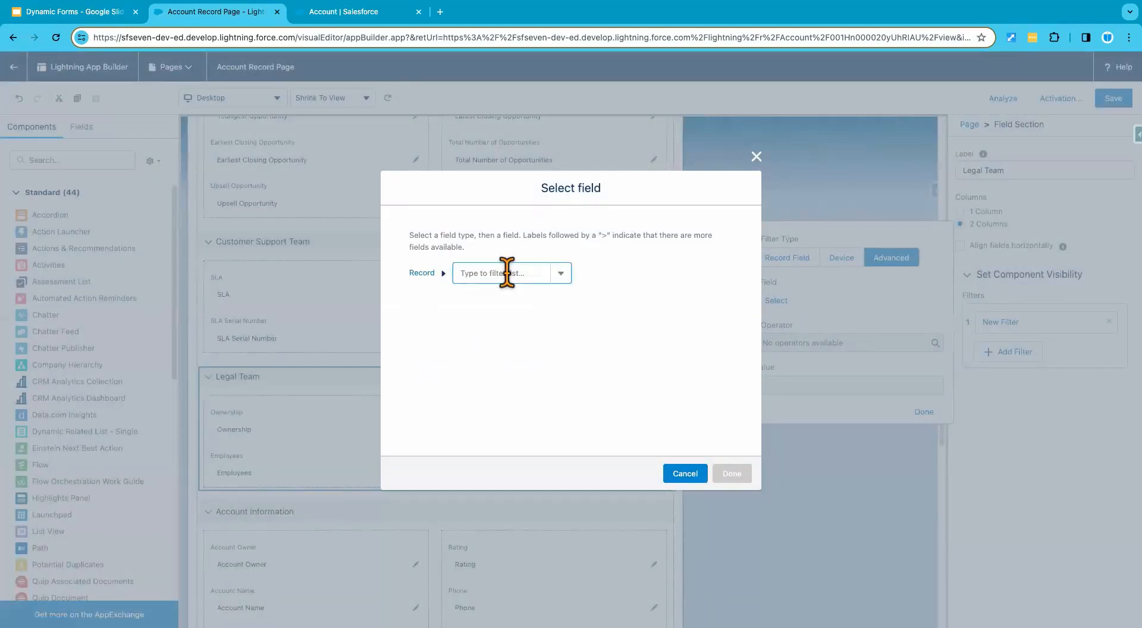
left_click(508, 273)
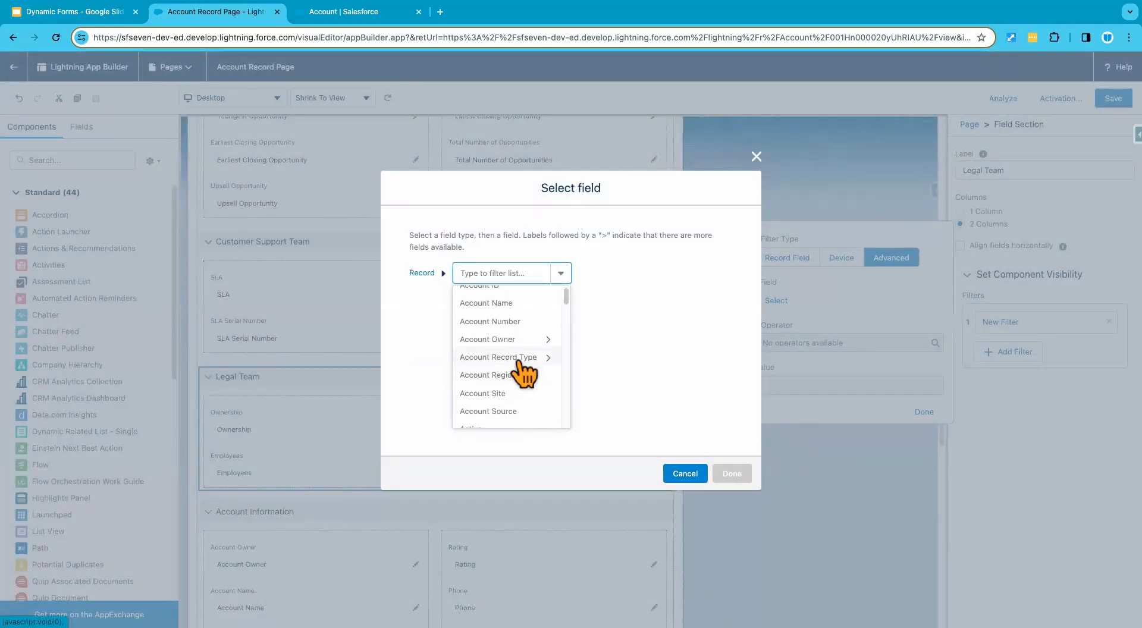
left_click(515, 367)
left_click(580, 273)
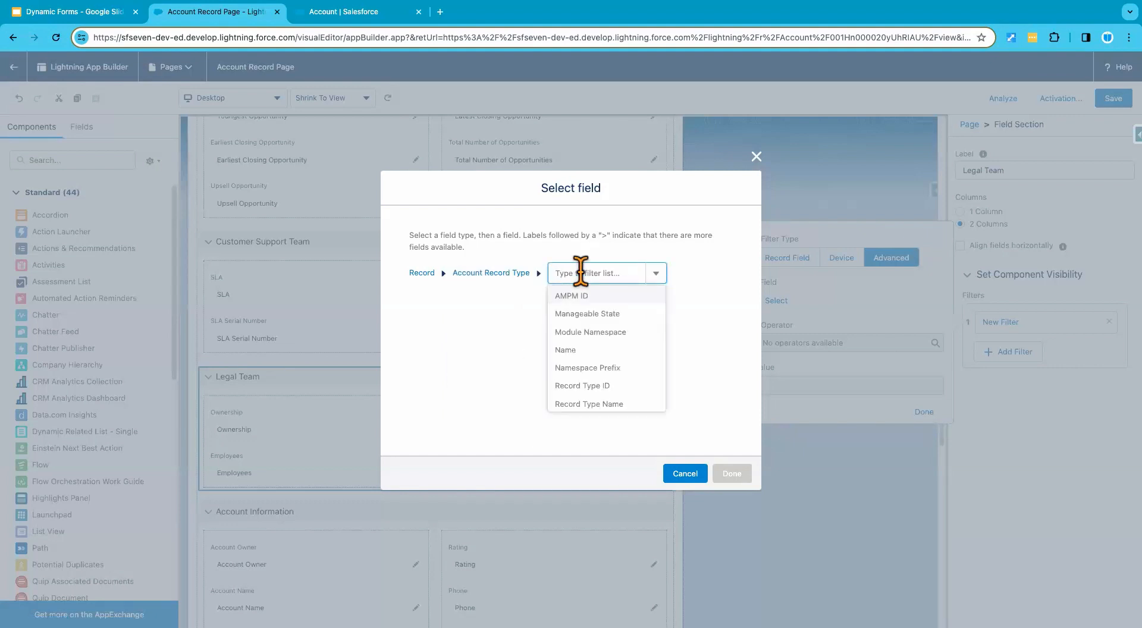
left_click(588, 405)
left_click(734, 474)
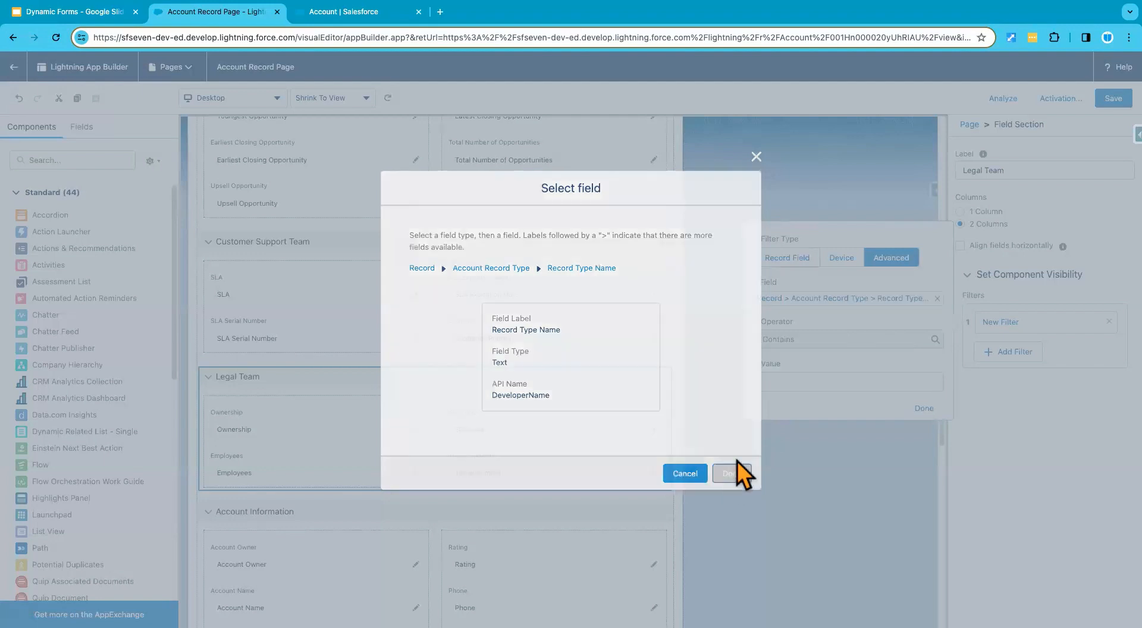
Step: Complete the Legal Team filter with operator Equal and value Legal, and save the Account record page
left_click(804, 337)
left_click(795, 384)
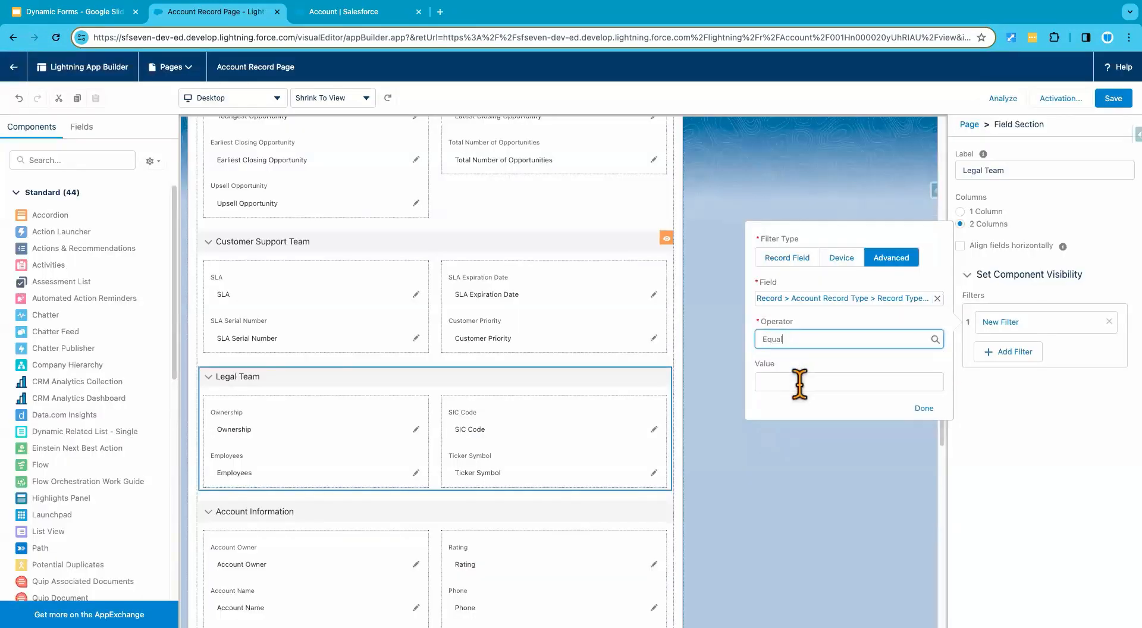
left_click(799, 382)
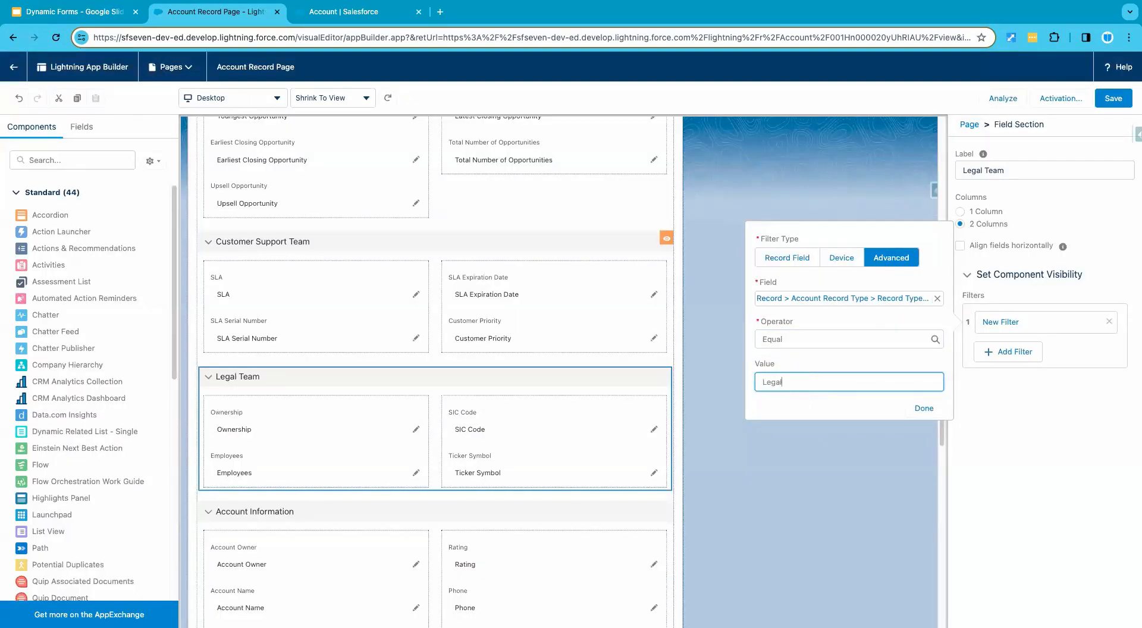
type("Legal")
left_click(925, 410)
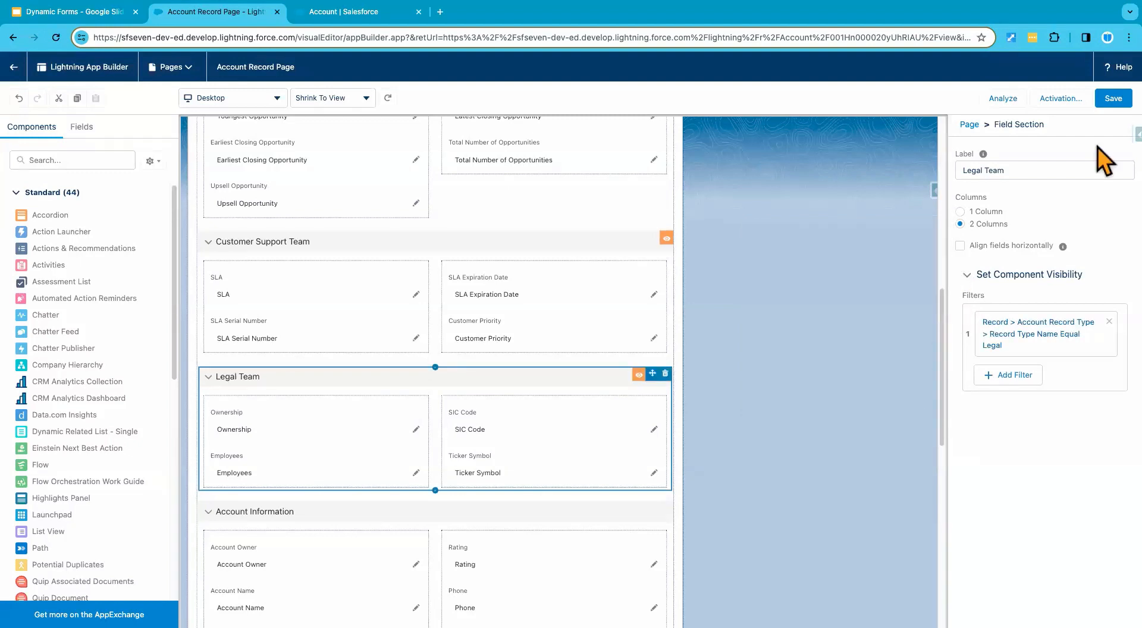
left_click(1114, 99)
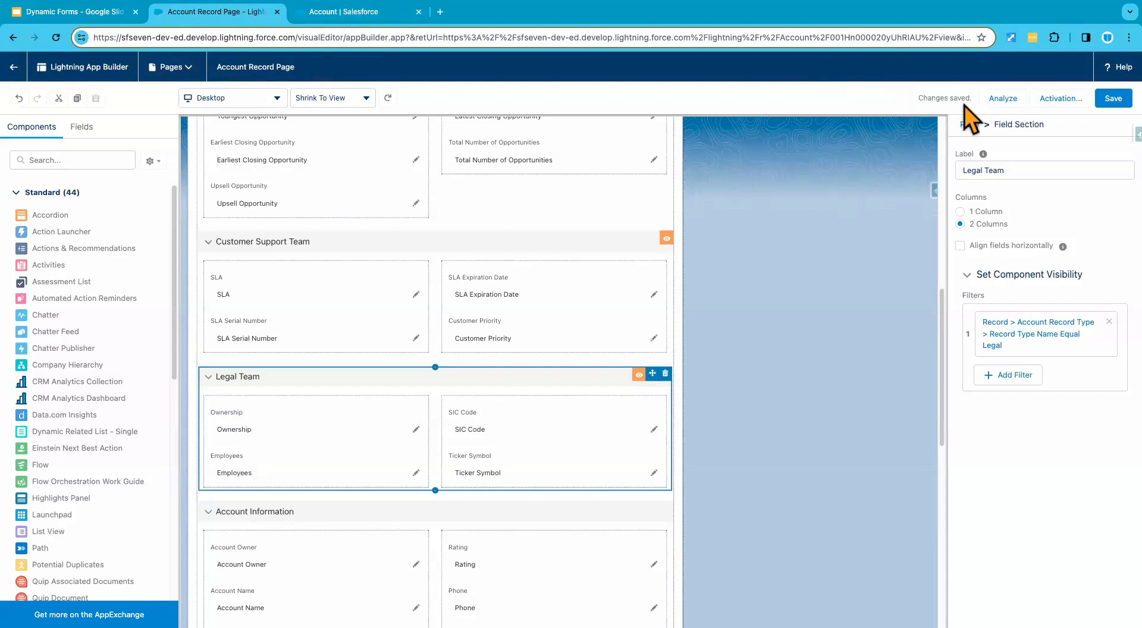
left_click(348, 16)
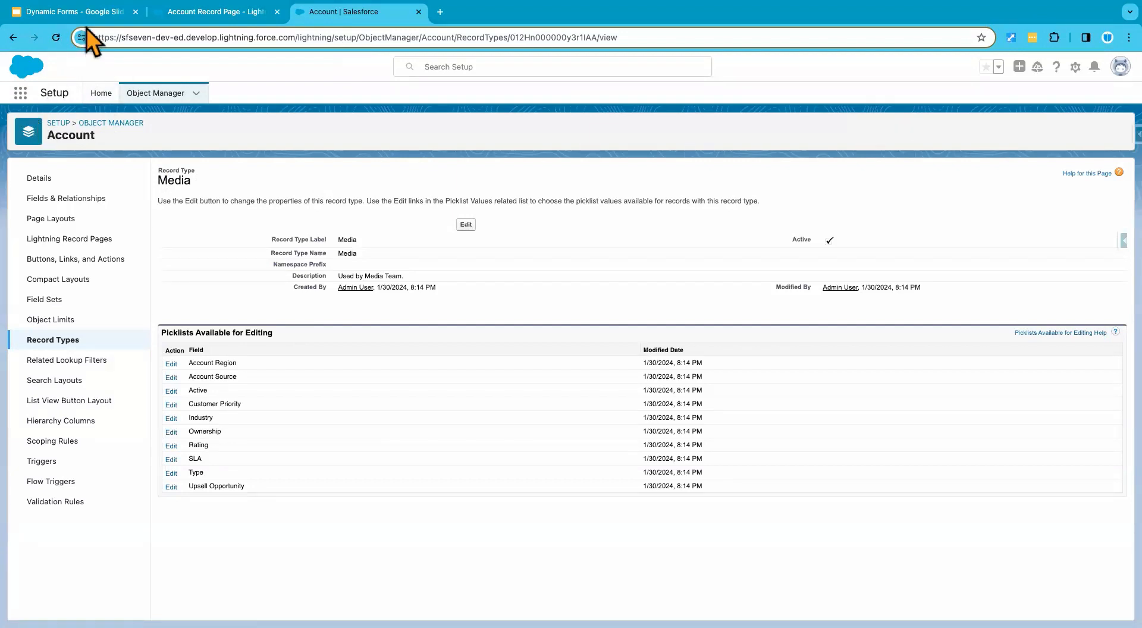
left_click(23, 95)
left_click(242, 13)
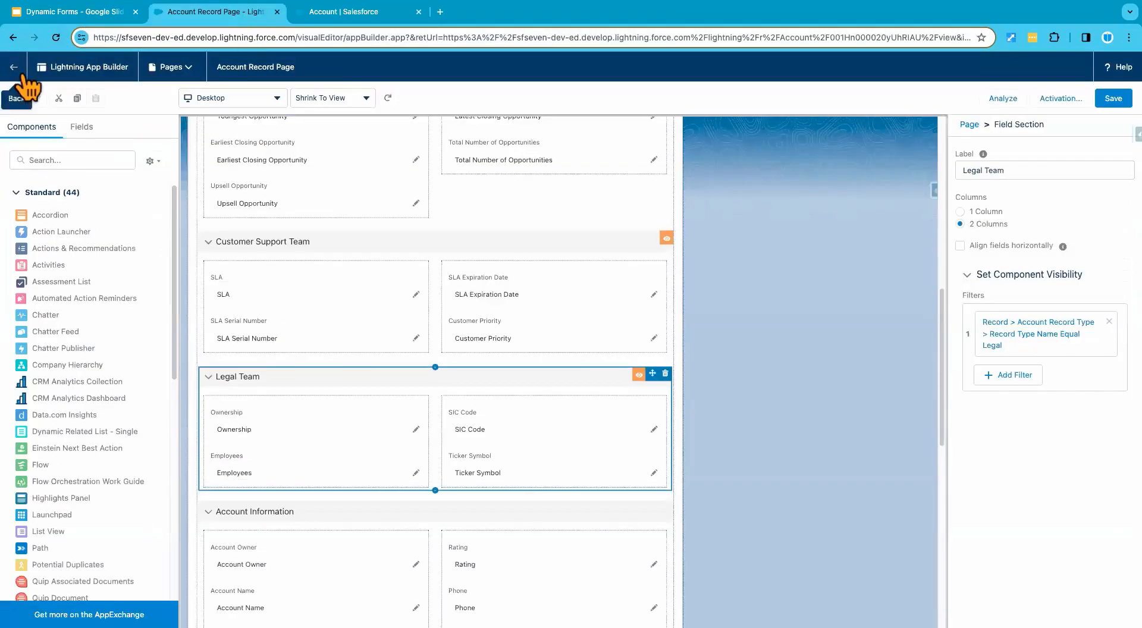
Step: Leave the page builder for the Finance Account record and show its details to check the visible field sections
left_click(24, 74)
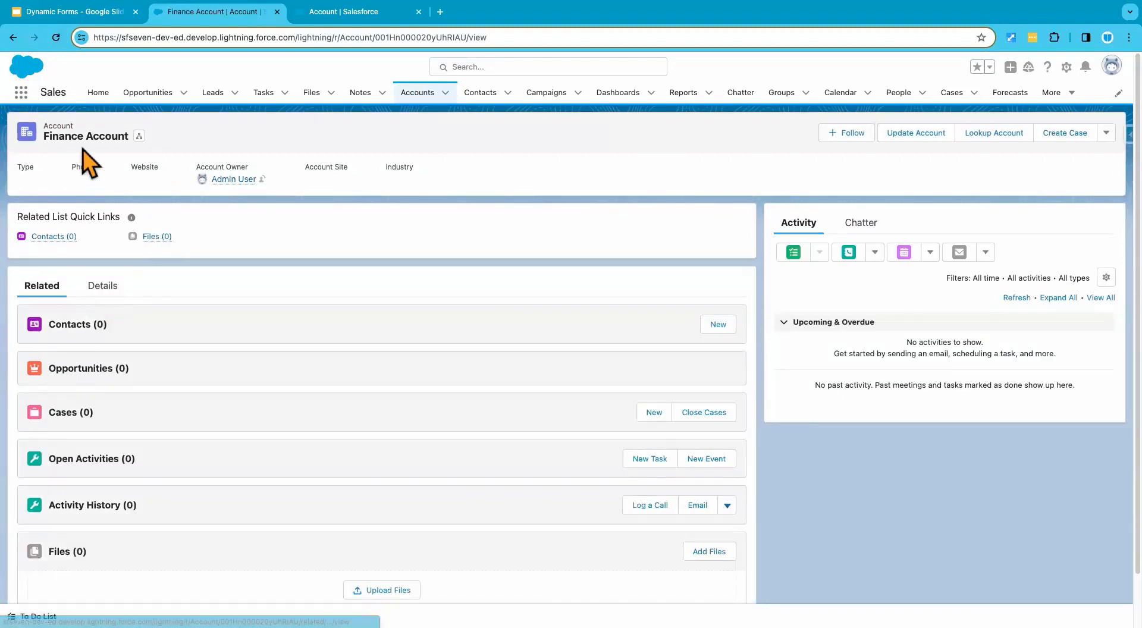
left_click(118, 287)
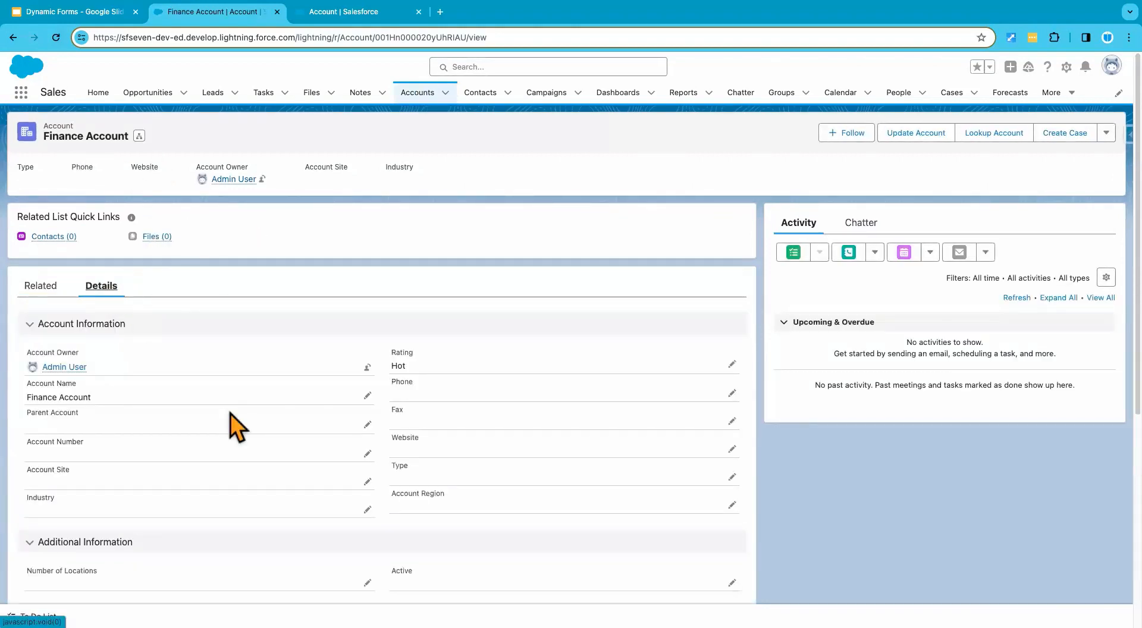
Step: Examine the field sections shown in the Finance Account record's details for the Finance Team section
scroll(230, 413, "down", 1)
scroll(231, 412, "down", 4)
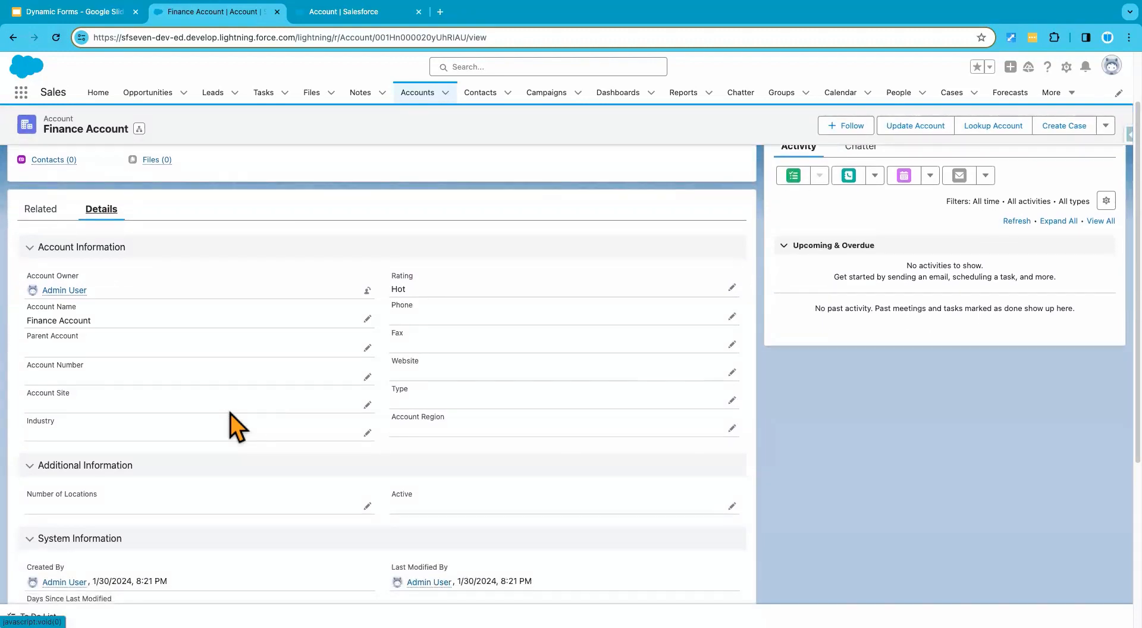
scroll(230, 412, "up", 3)
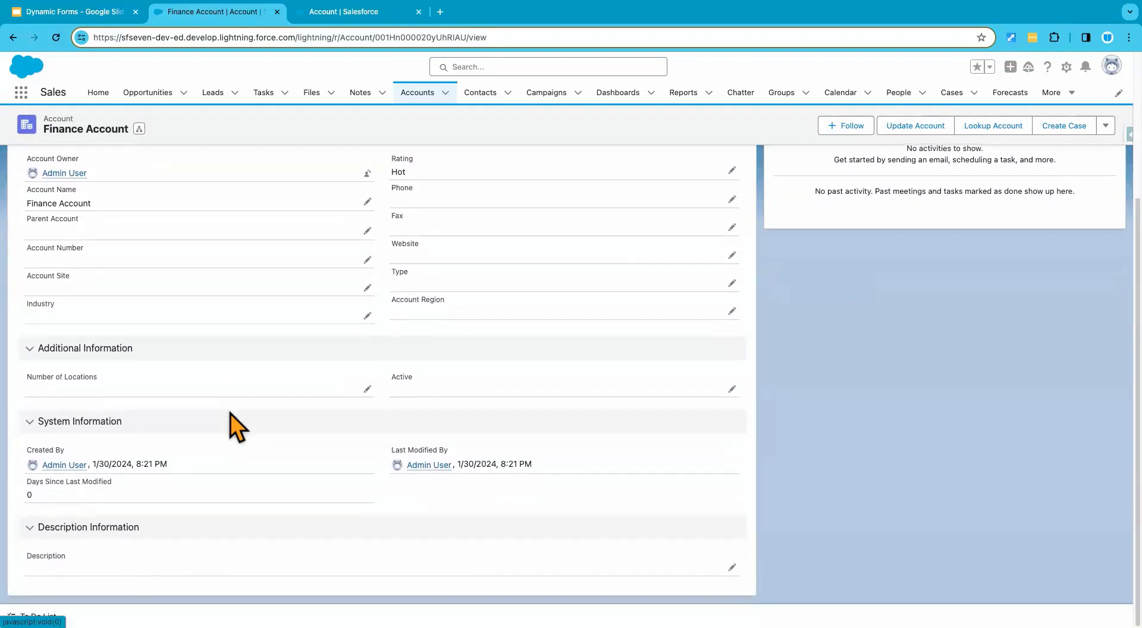
scroll(230, 413, "up", 1)
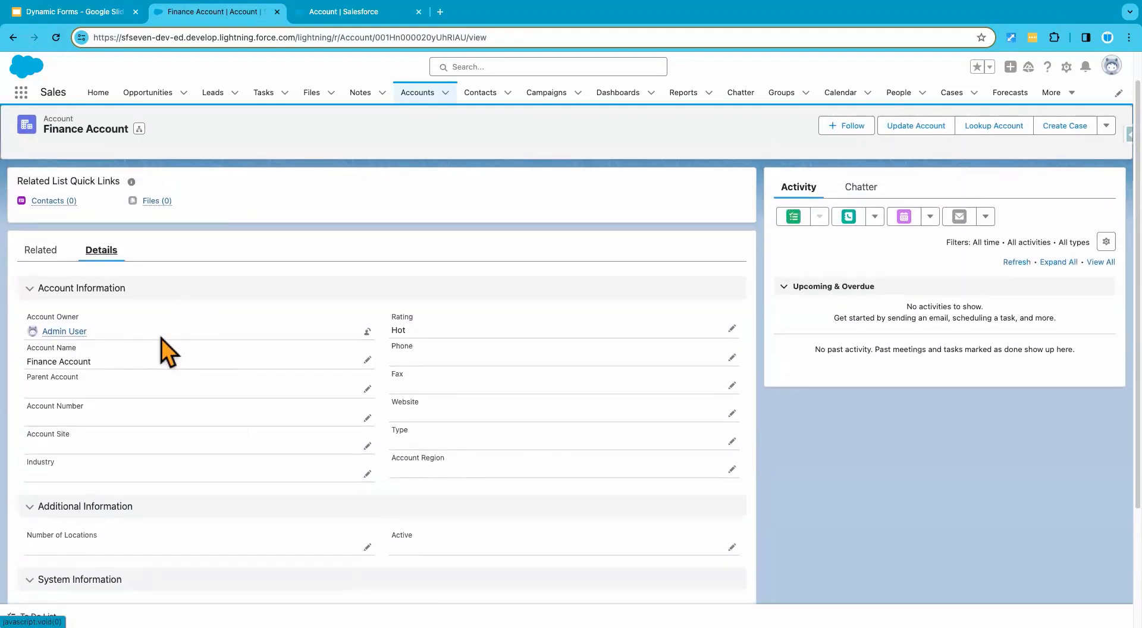
left_click(348, 17)
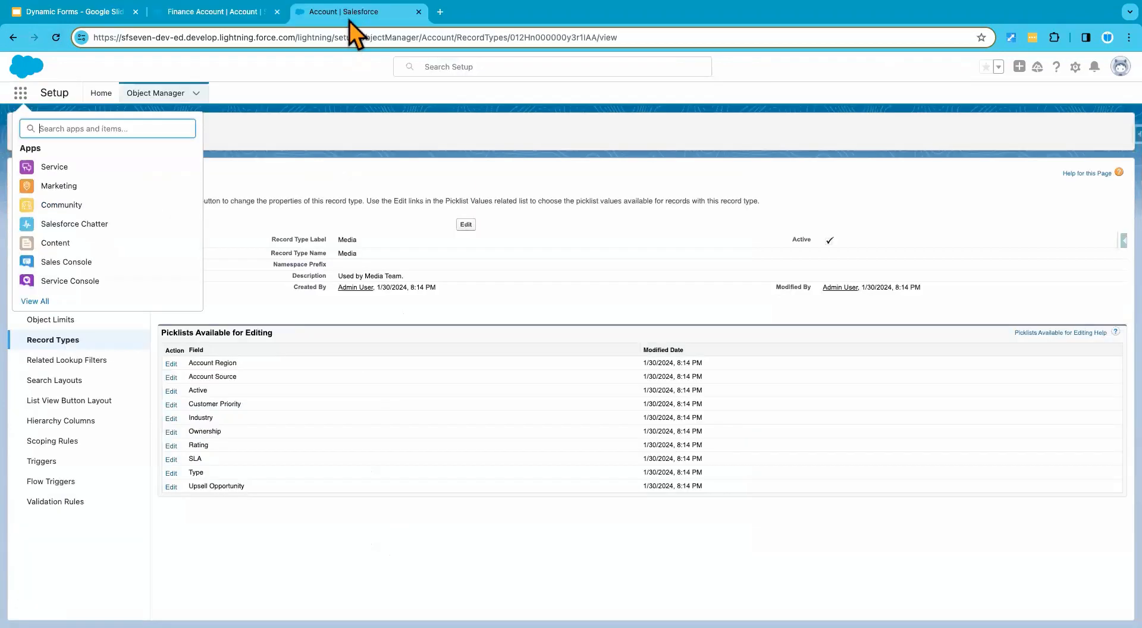
left_click(242, 22)
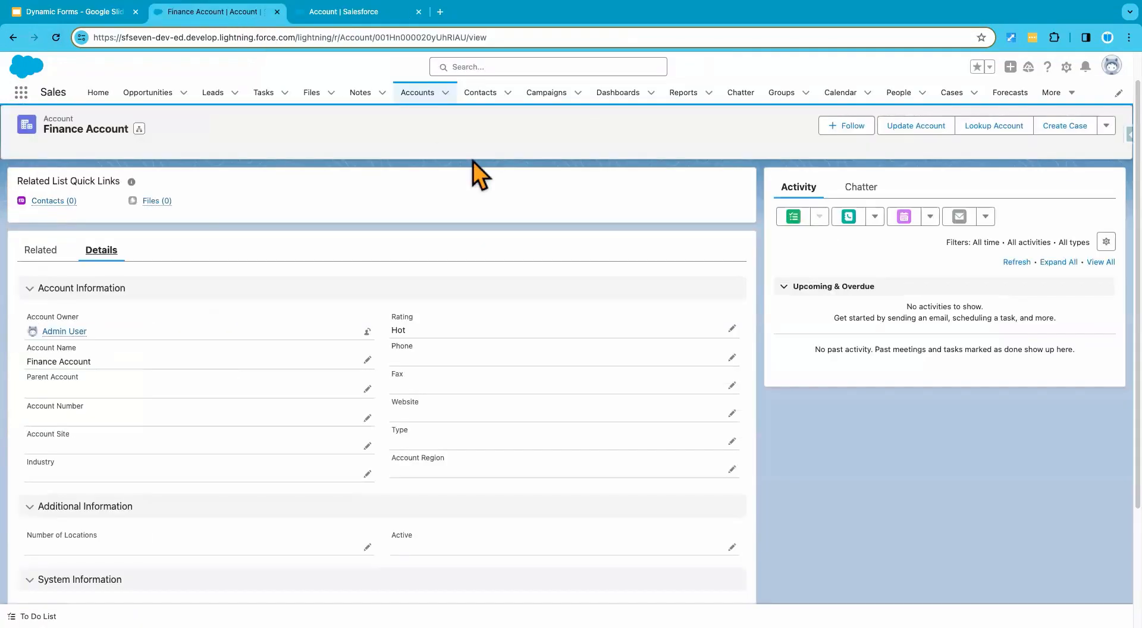
Step: Duplicate the Finance Account browser tab and open its Account record page for editing in the copy
left_click(1067, 67)
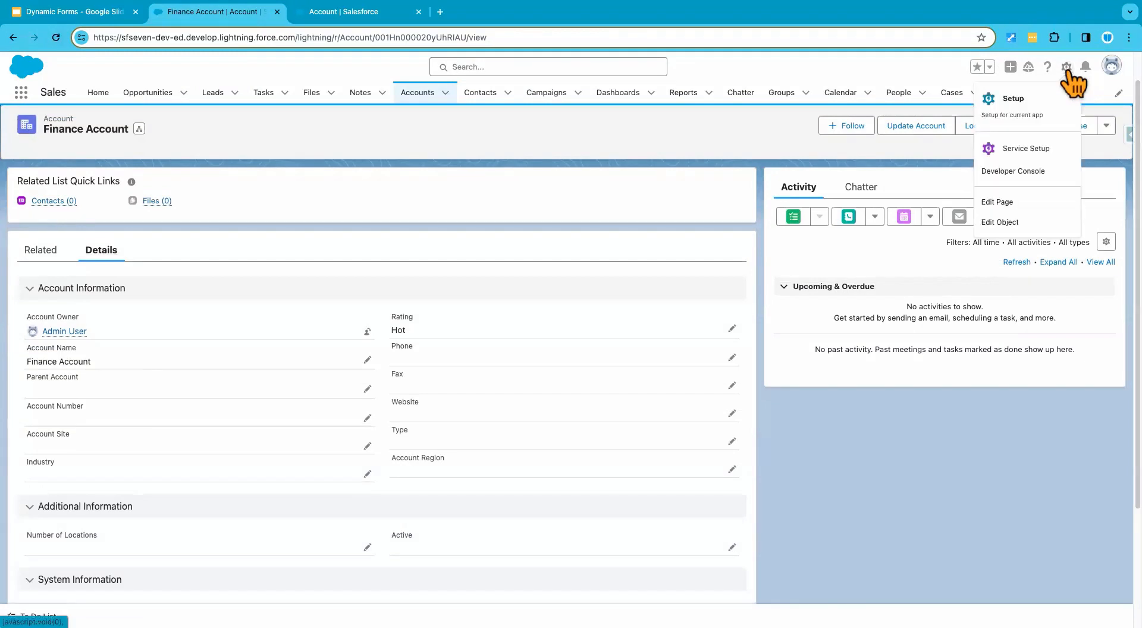
right_click(213, 19)
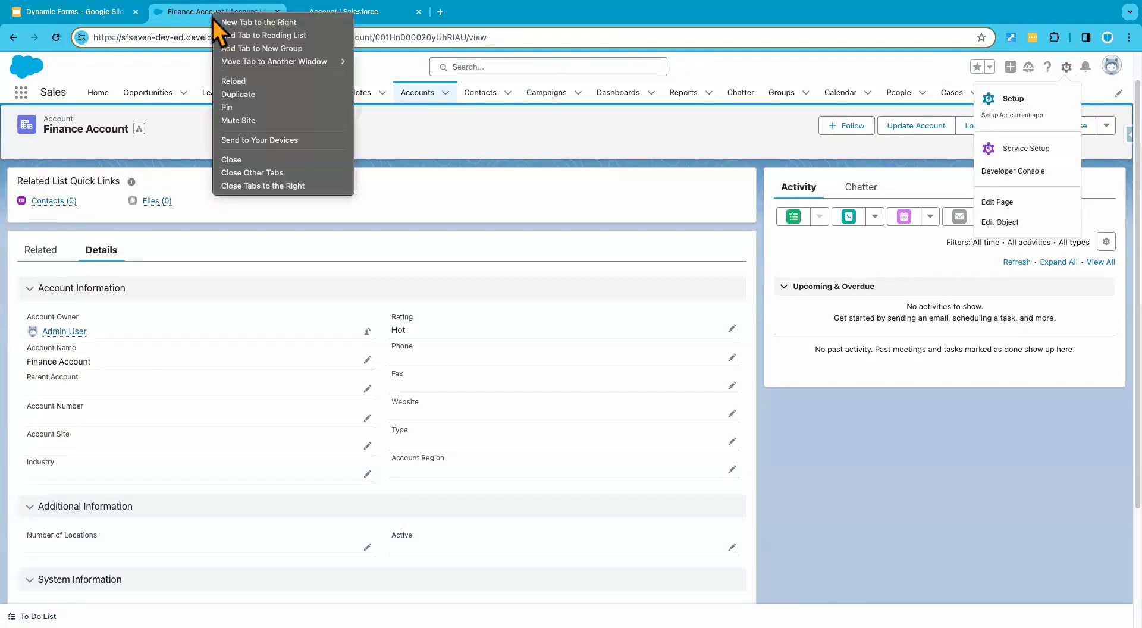
left_click(262, 98)
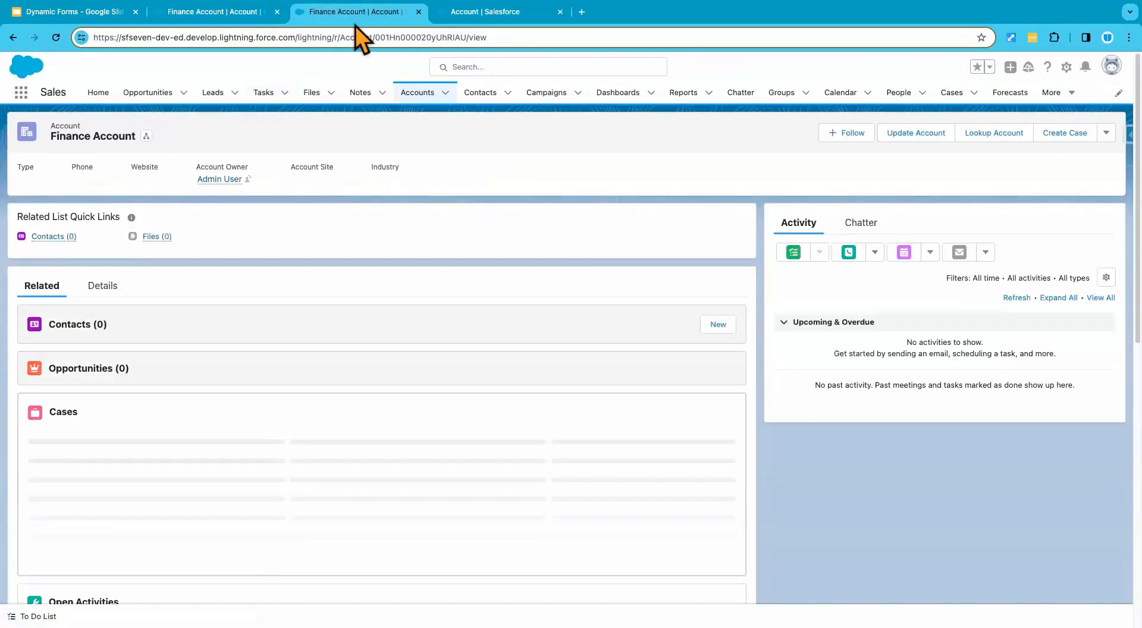
left_click(1067, 68)
left_click(1005, 203)
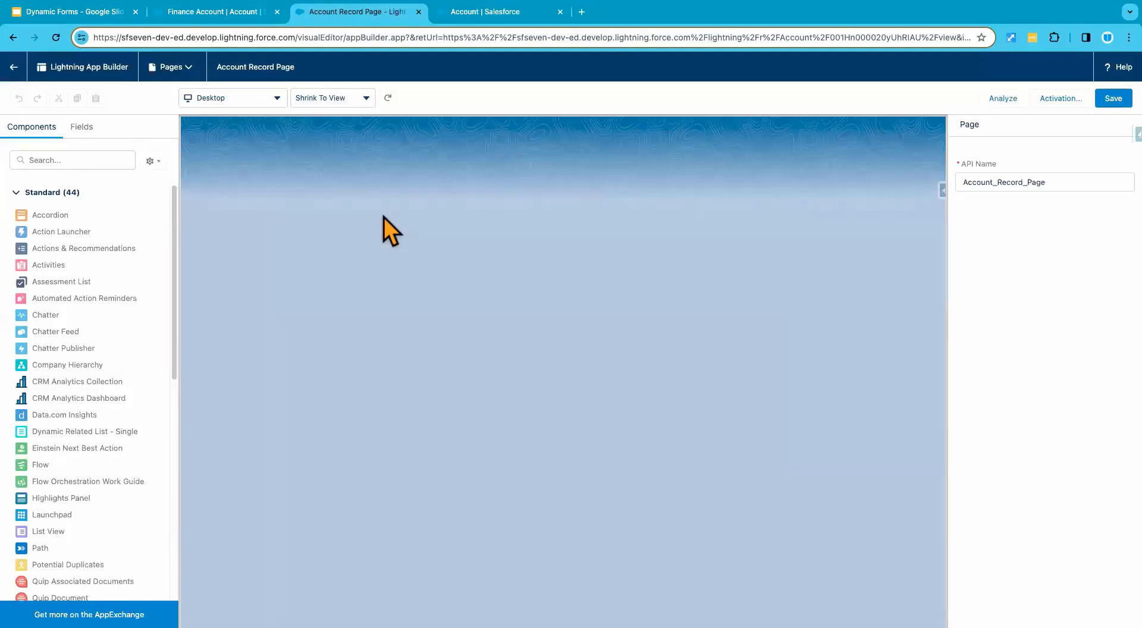
Step: Show the Details content in the page builder and select the Finance Team field section to review its visibility filter
left_click(326, 352)
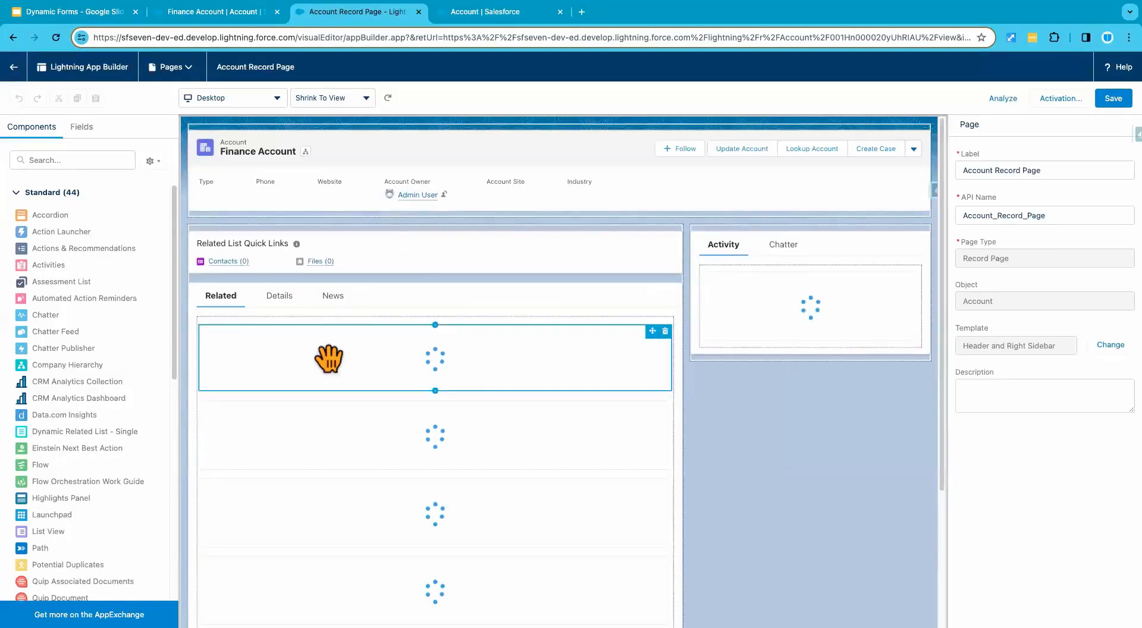
left_click(283, 301)
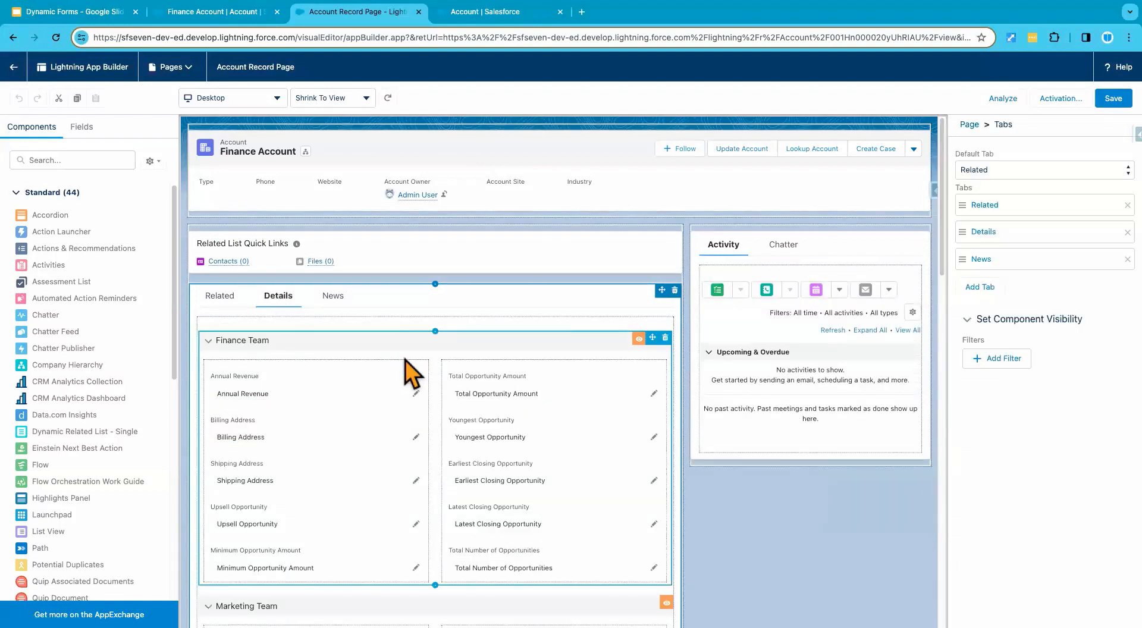
left_click(410, 359)
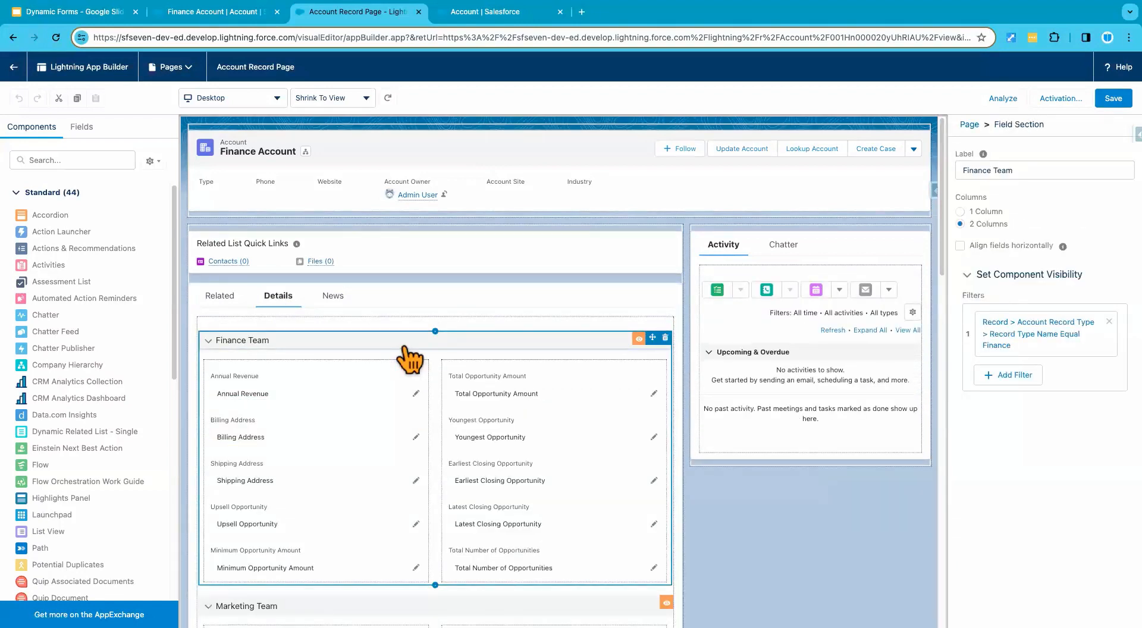
left_click(391, 440)
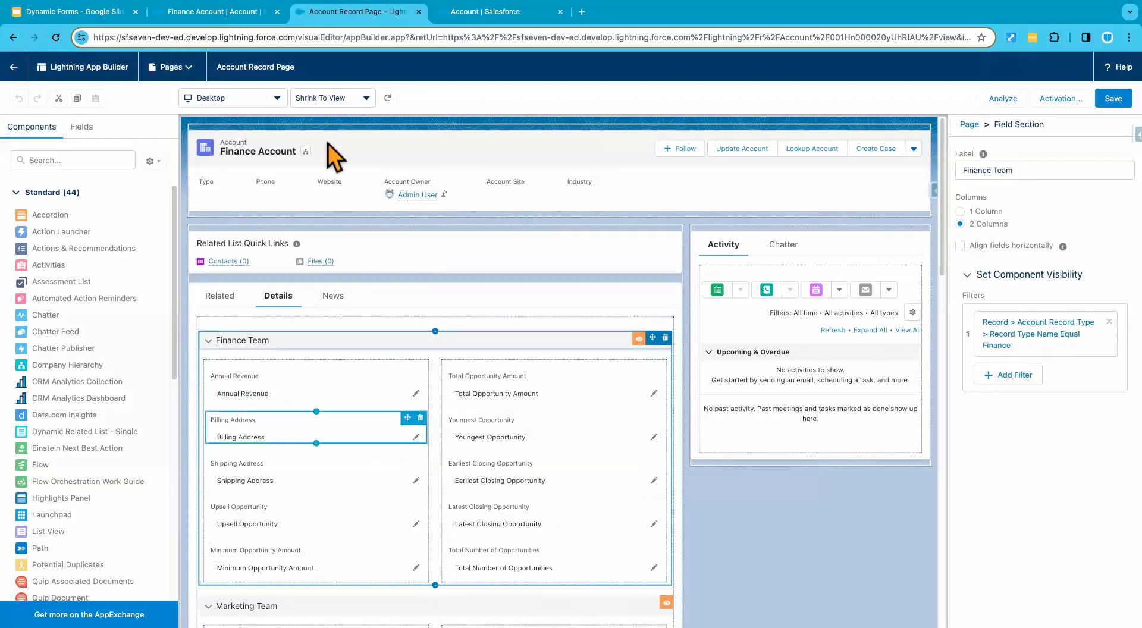
Step: Compare the Finance Account record's details with the Finance Team section and its filter in the page builder
left_click(214, 12)
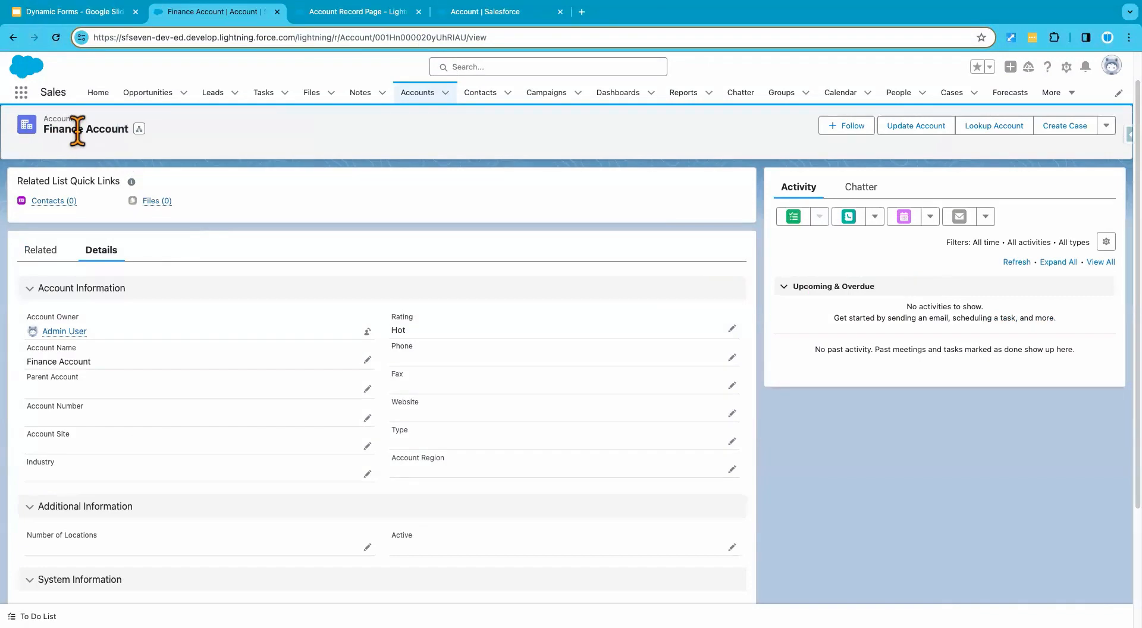
scroll(240, 429, "down", 3)
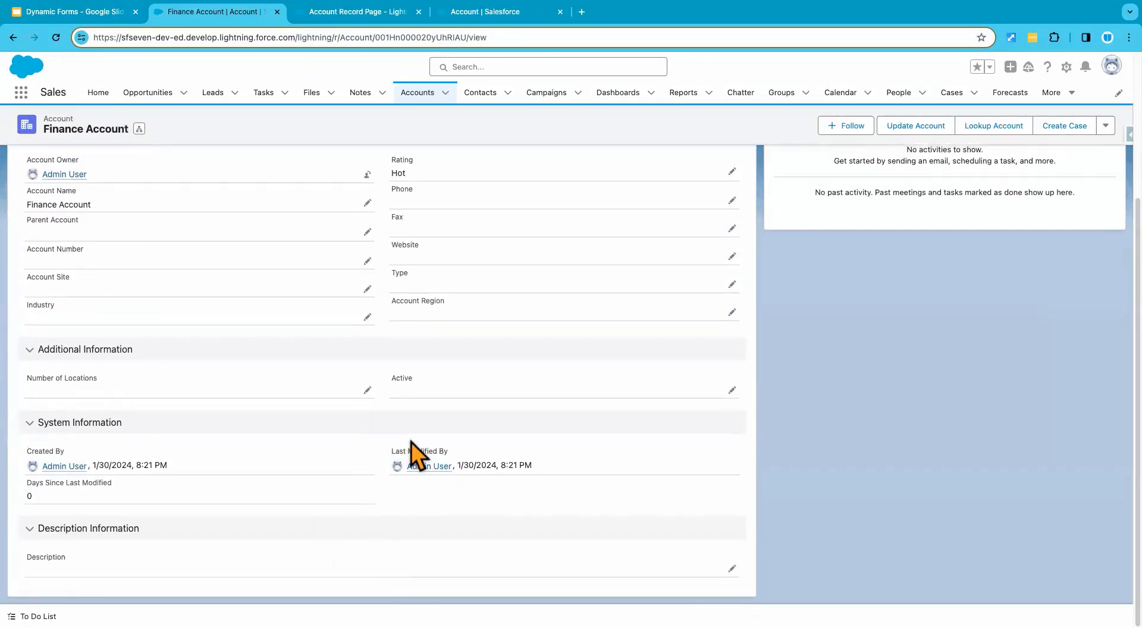
scroll(413, 452, "up", 5)
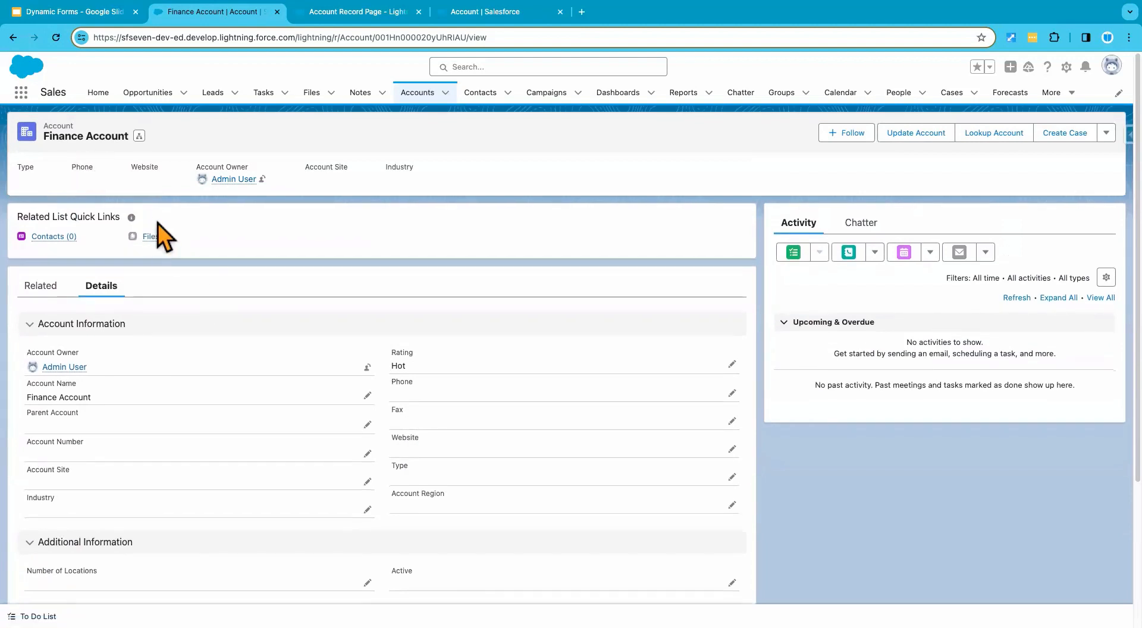
key("ctrl+Tab")
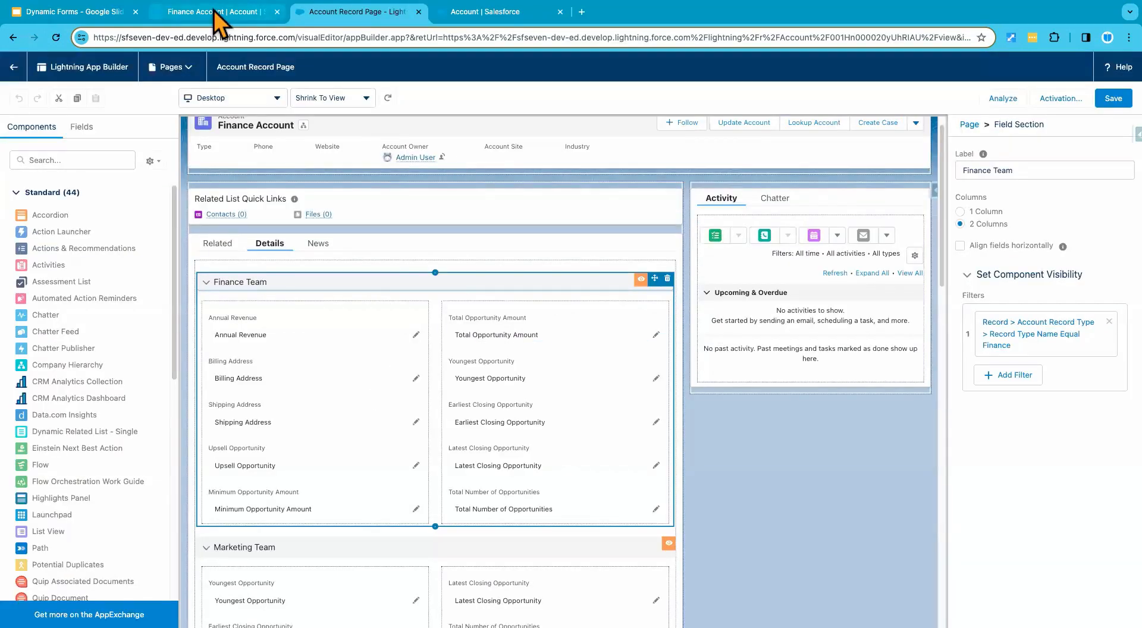
left_click(249, 12)
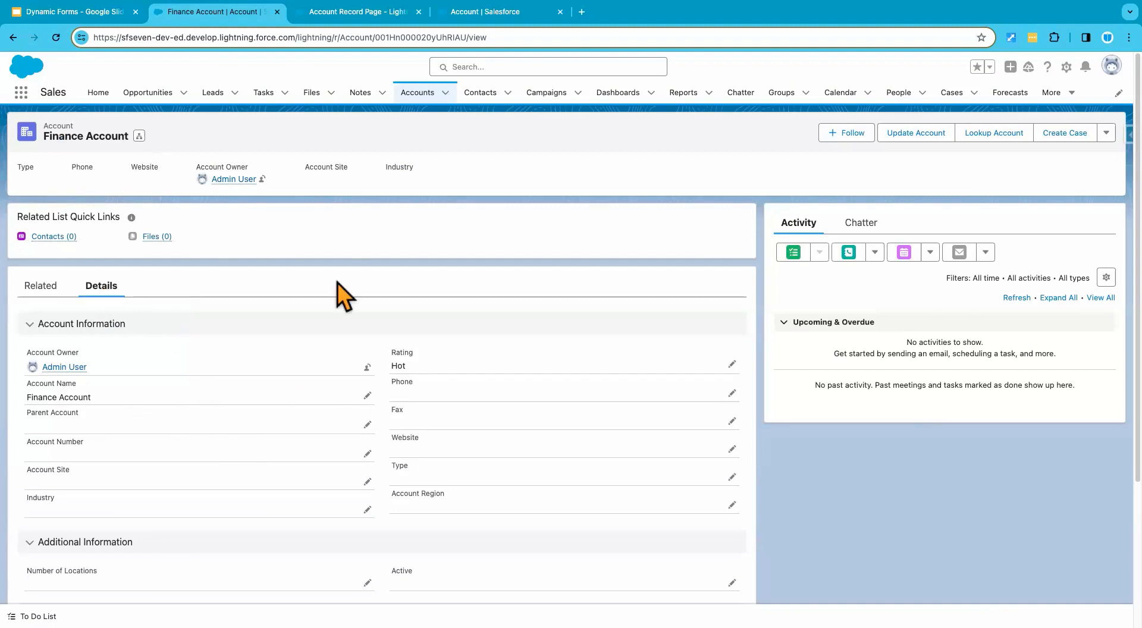
left_click(476, 16)
left_click(369, 15)
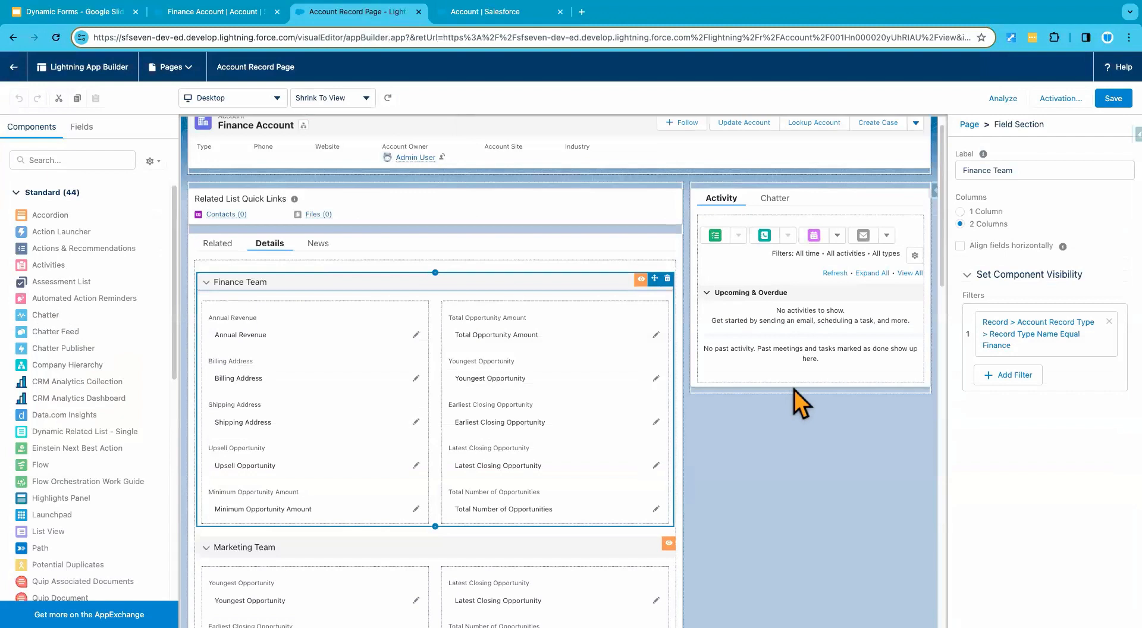
Step: Set the Finance Team section's record type name filter value to Financial and save the Account record page
left_click(1022, 346)
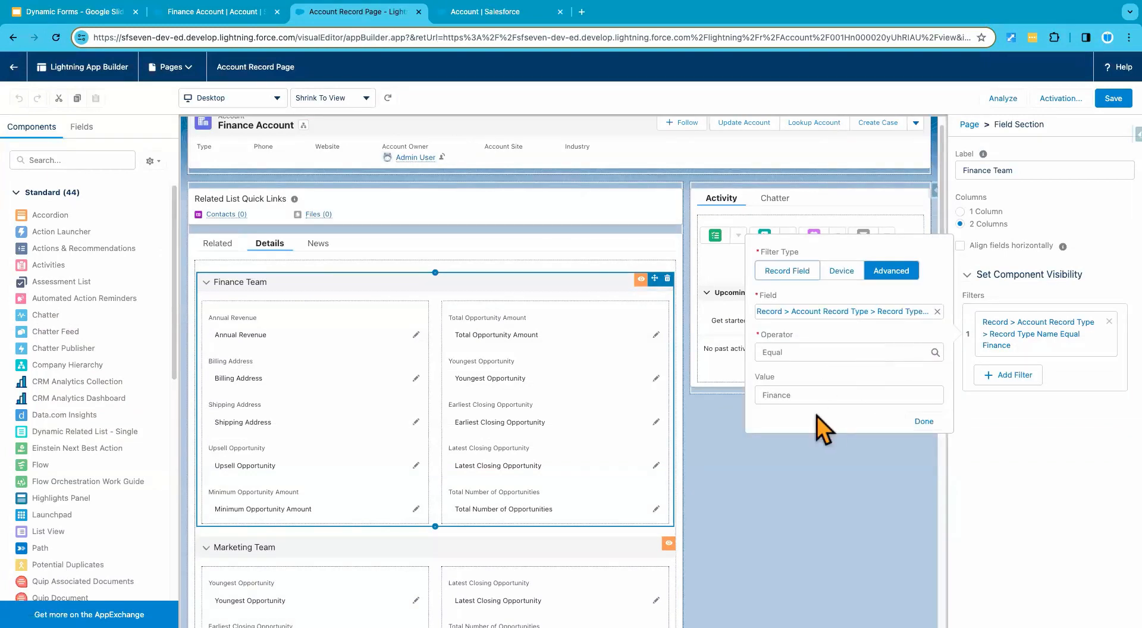
double_click(810, 395)
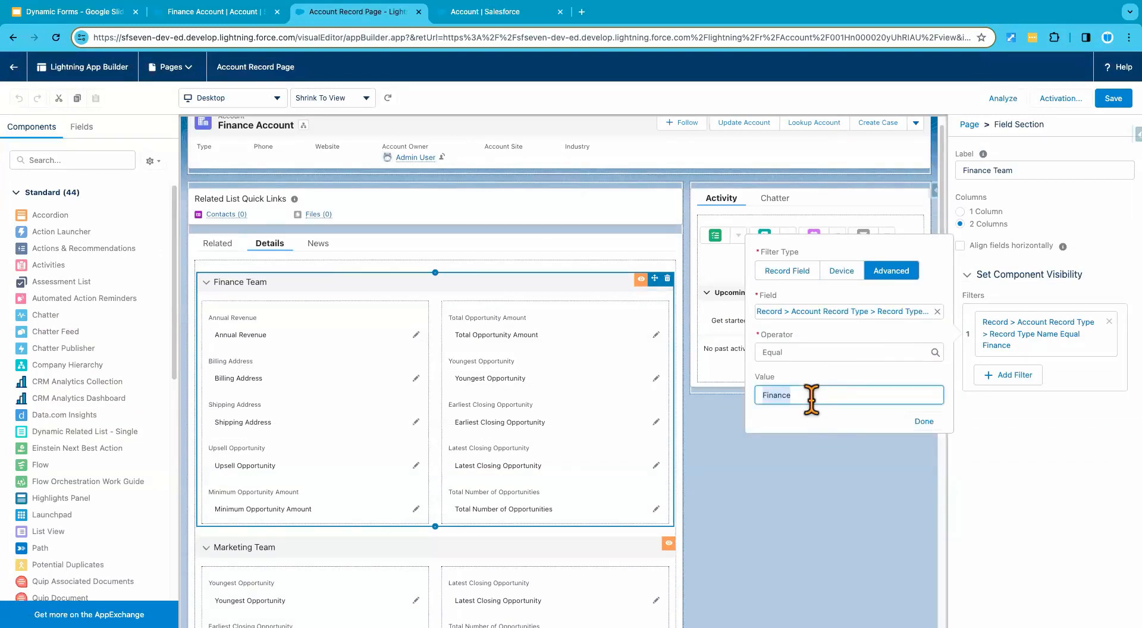
type("Financial")
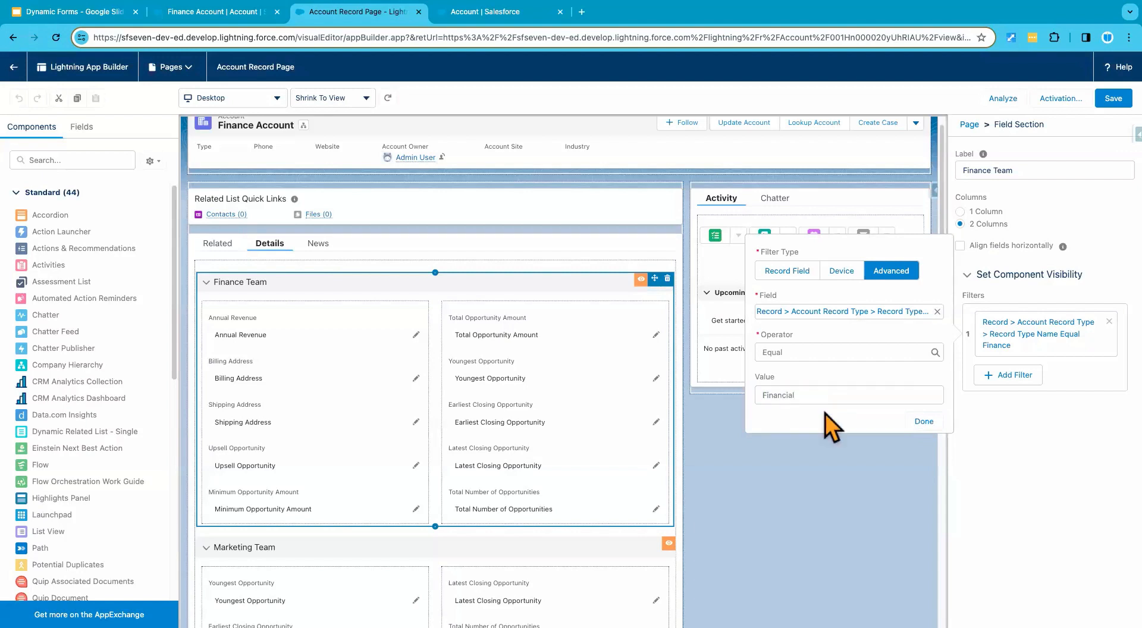
left_click(922, 421)
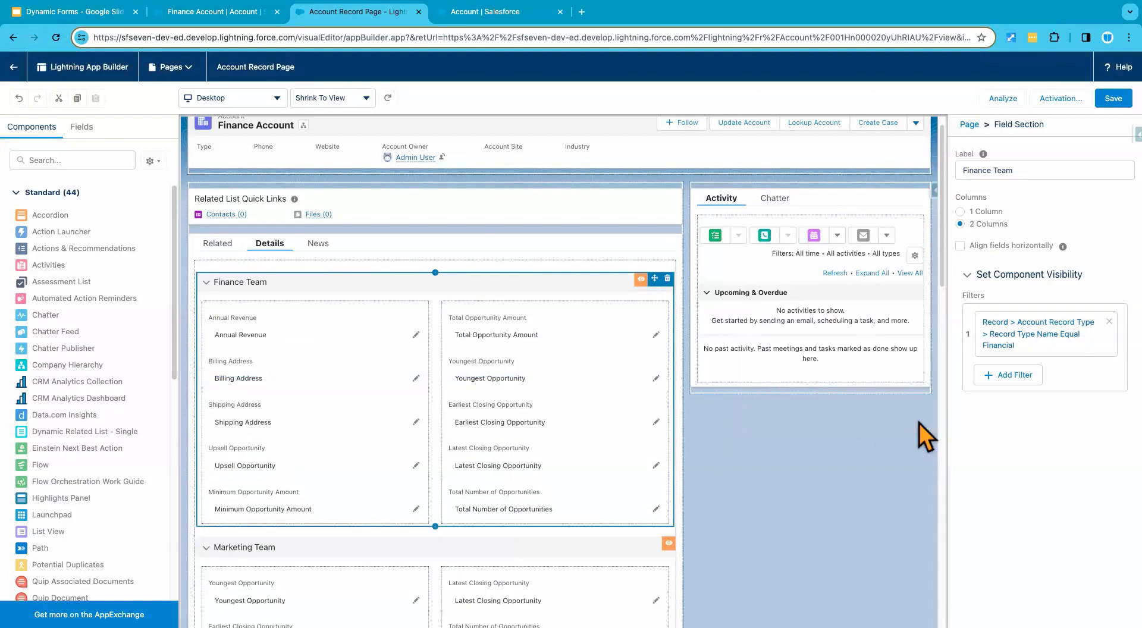
left_click(1115, 101)
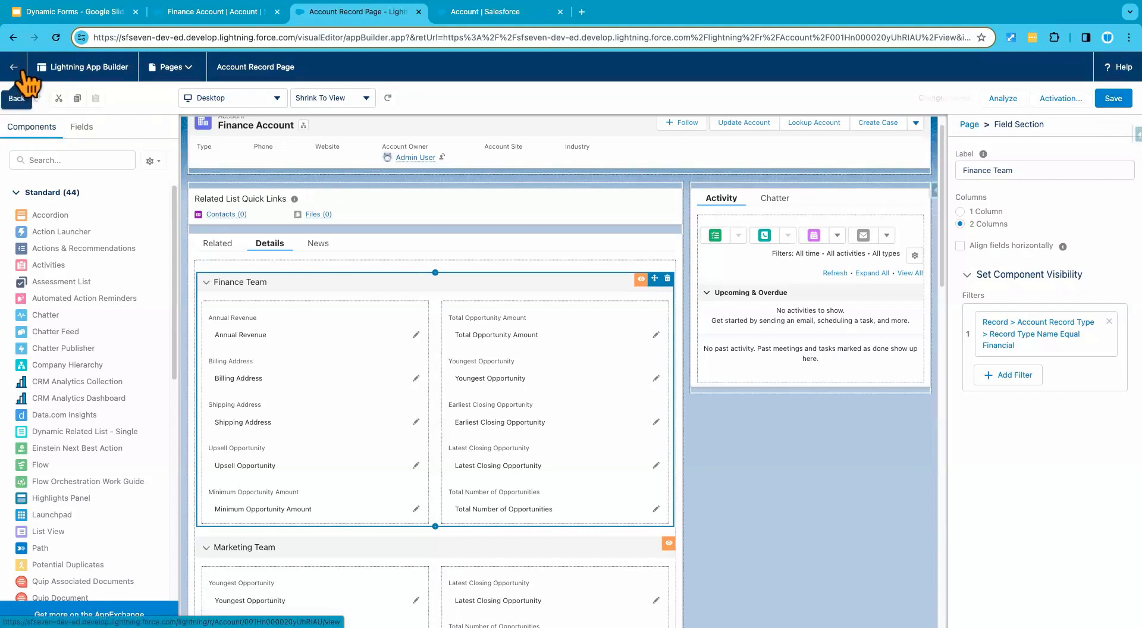
Step: Leave the page builder, reload the Finance Account record and show its details to check the Finance Team section
left_click(21, 70)
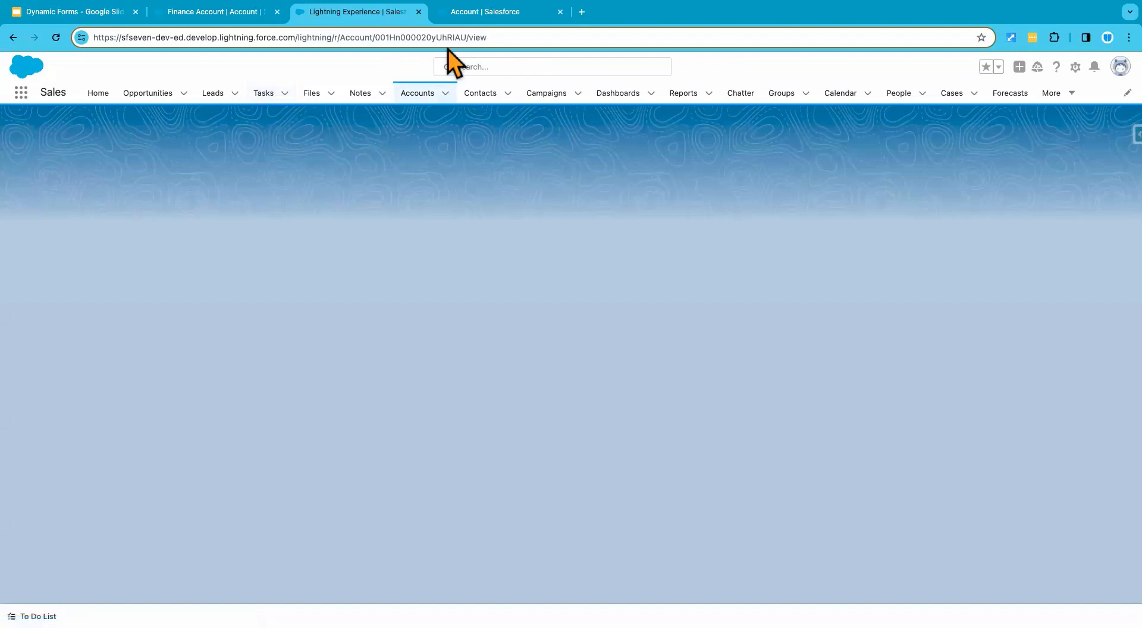
left_click(224, 13)
left_click(55, 38)
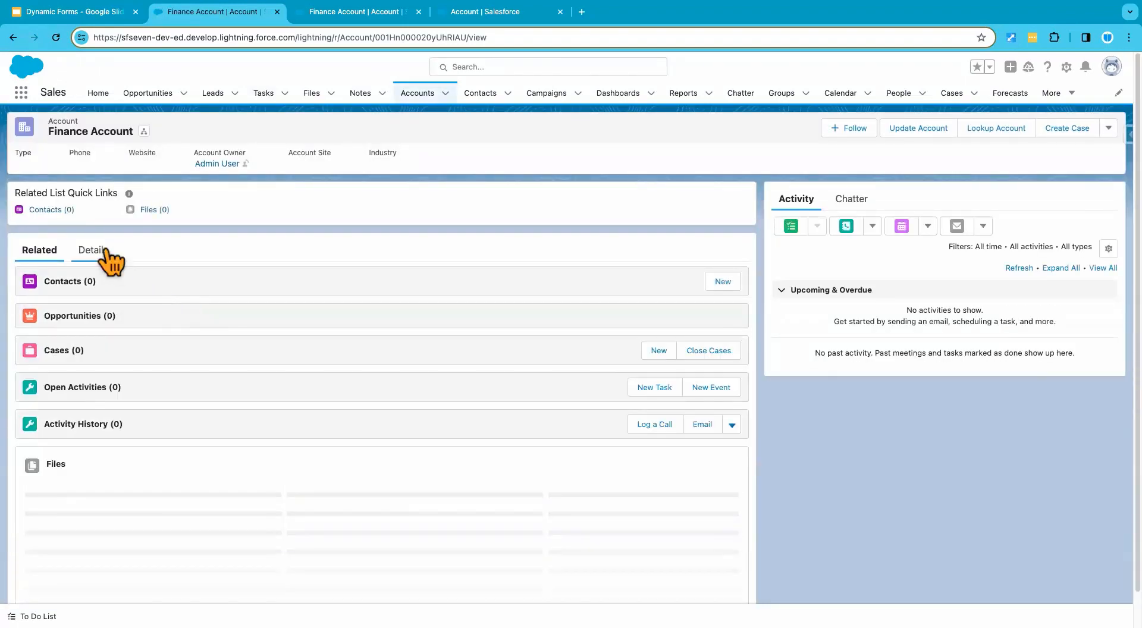
left_click(102, 251)
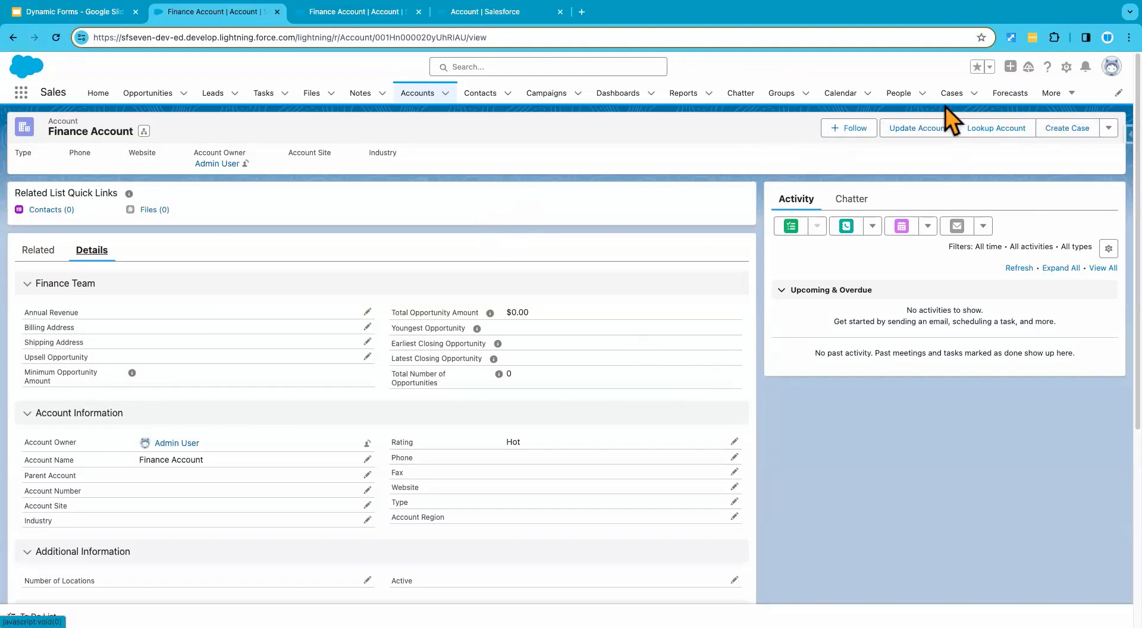
Step: Start a new account from the All Accounts list using the Legal record type
left_click(408, 95)
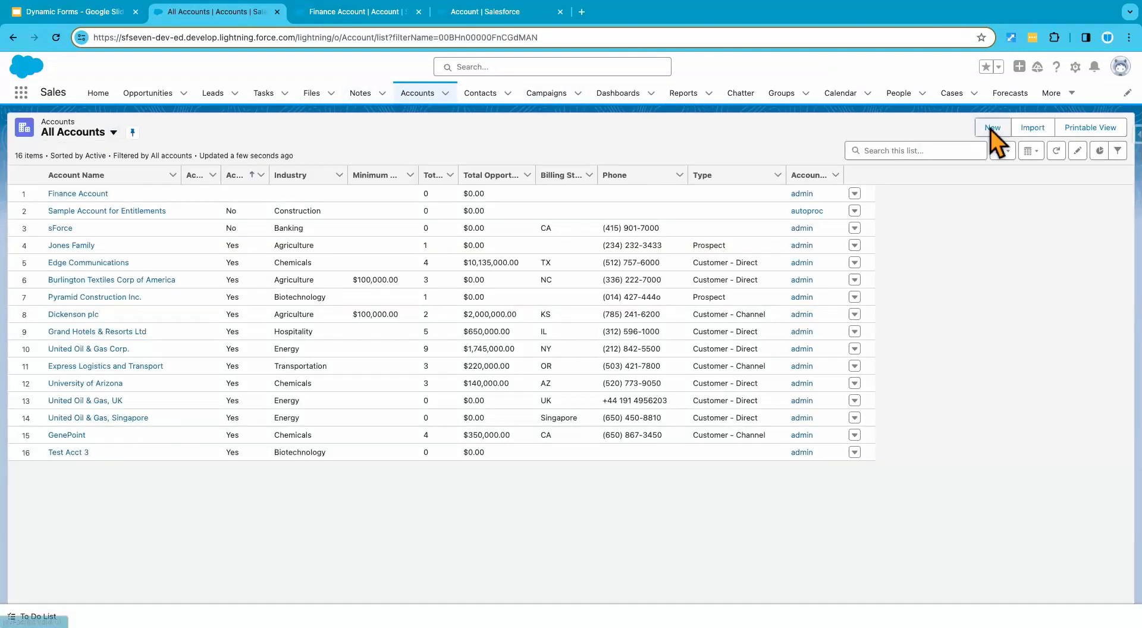
left_click(991, 128)
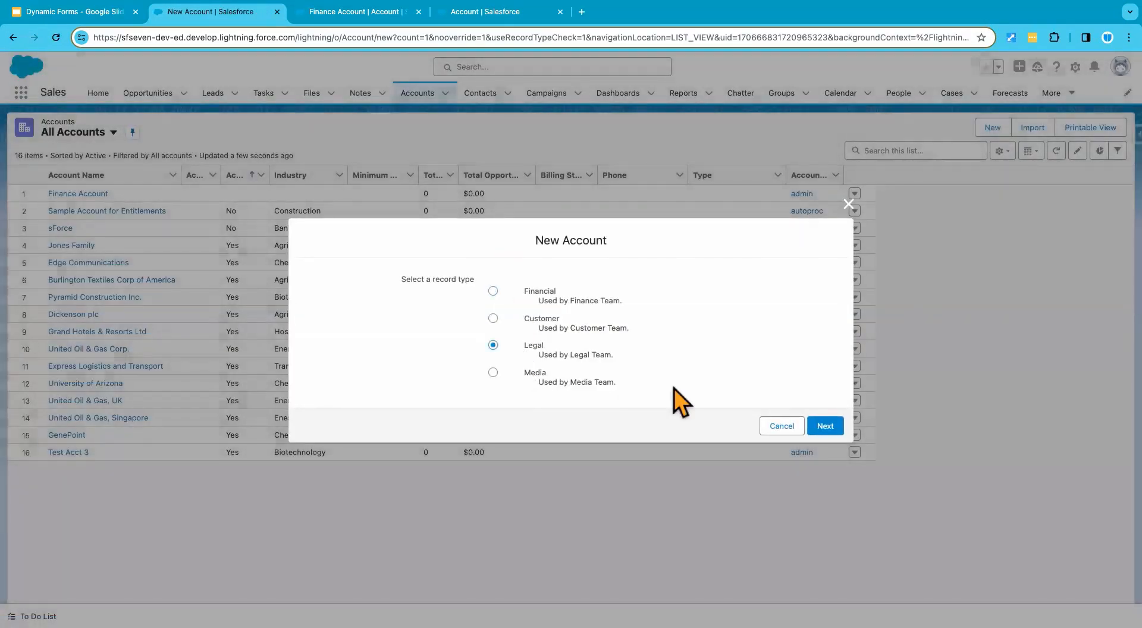
left_click(834, 431)
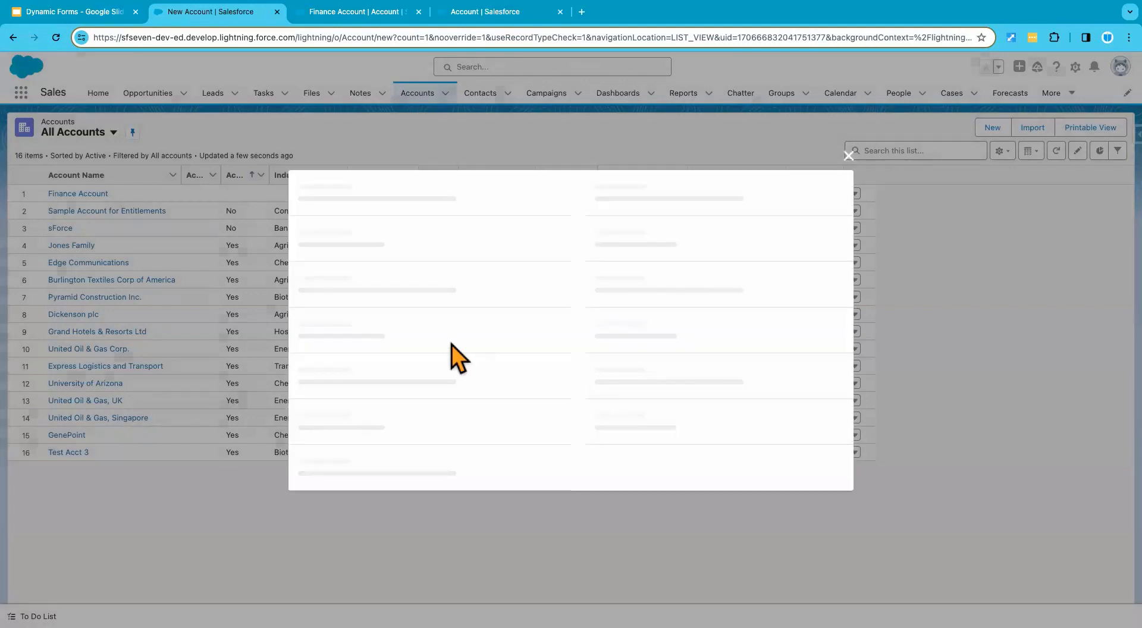
Step: Set Employees to 1,000 and Account Name to Legal Services, and save the new Legal account
left_click(447, 187)
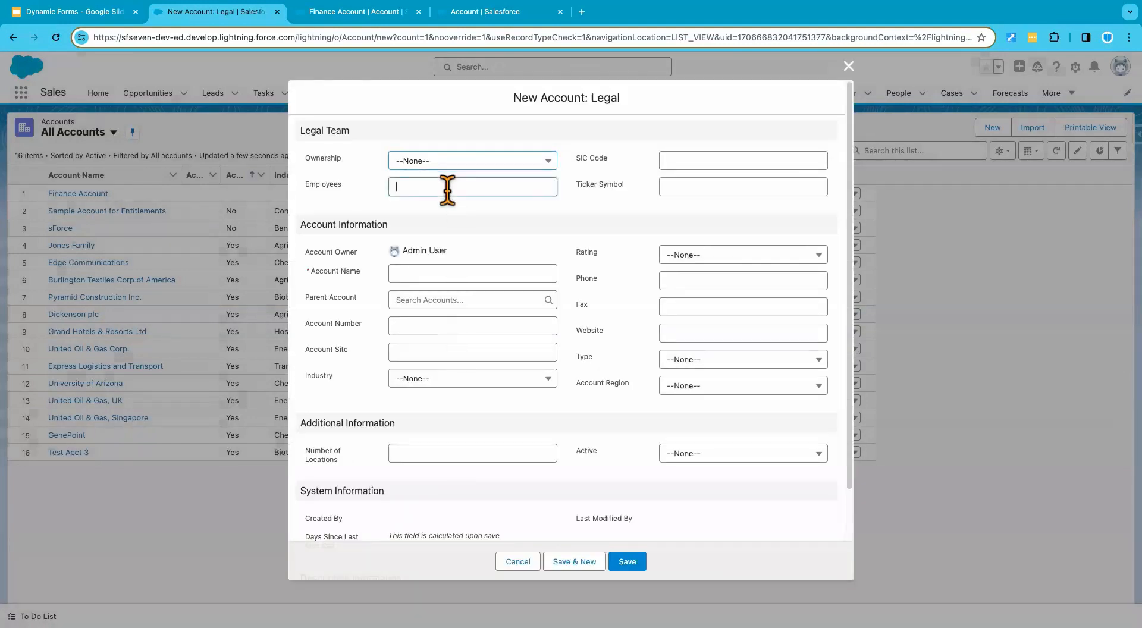
type("1,00000")
left_click(576, 218)
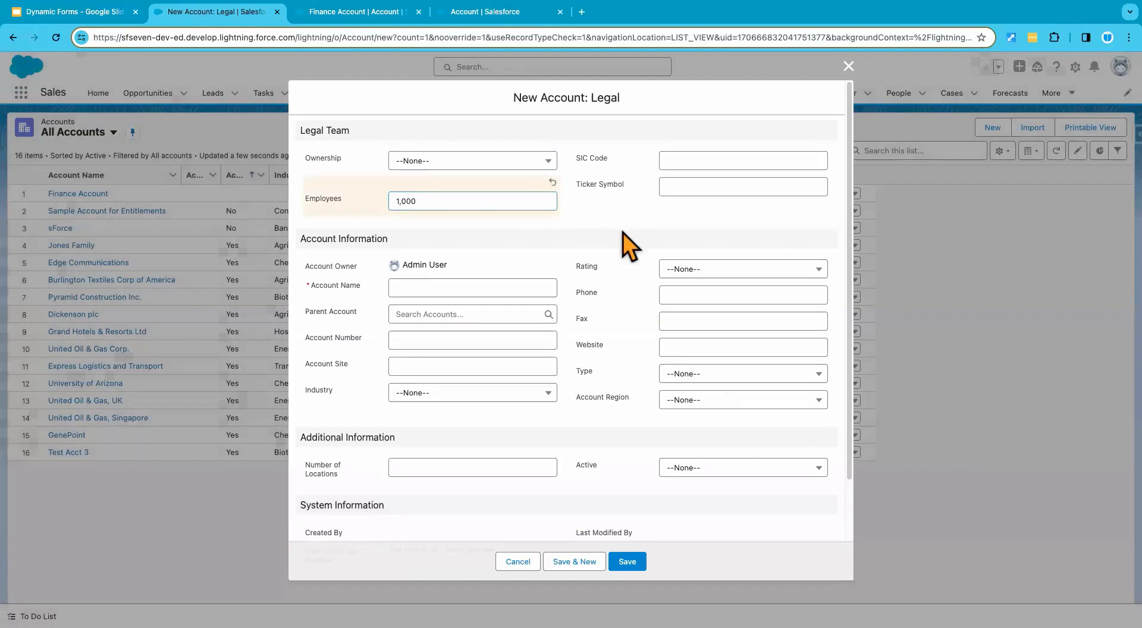
left_click(467, 290)
type("Legal Services")
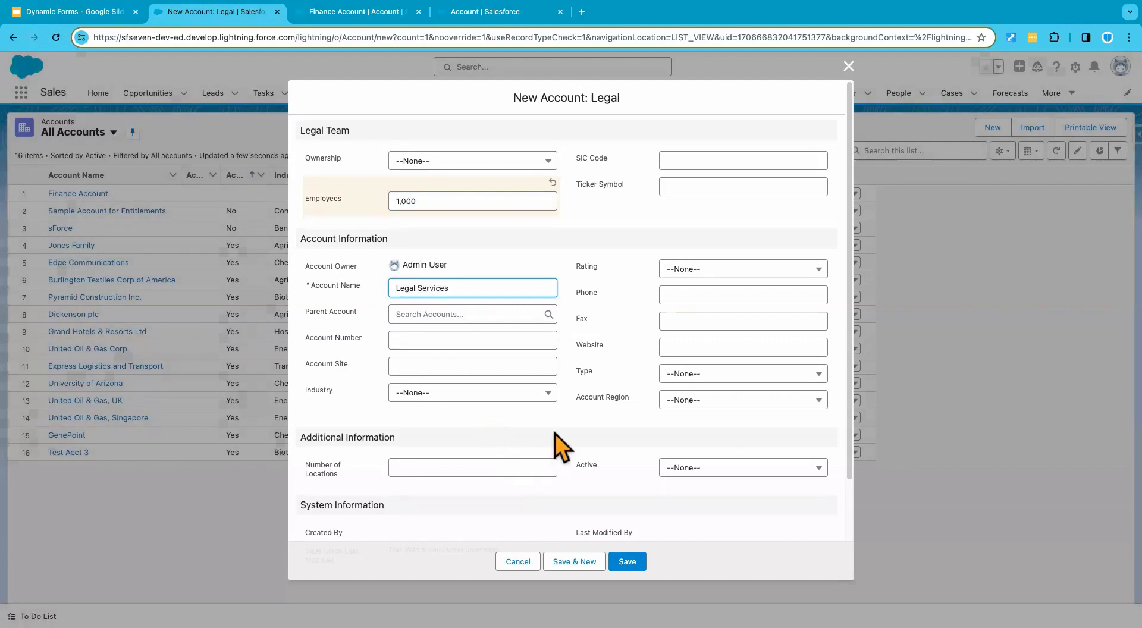
scroll(559, 458, "down", 3)
left_click(628, 562)
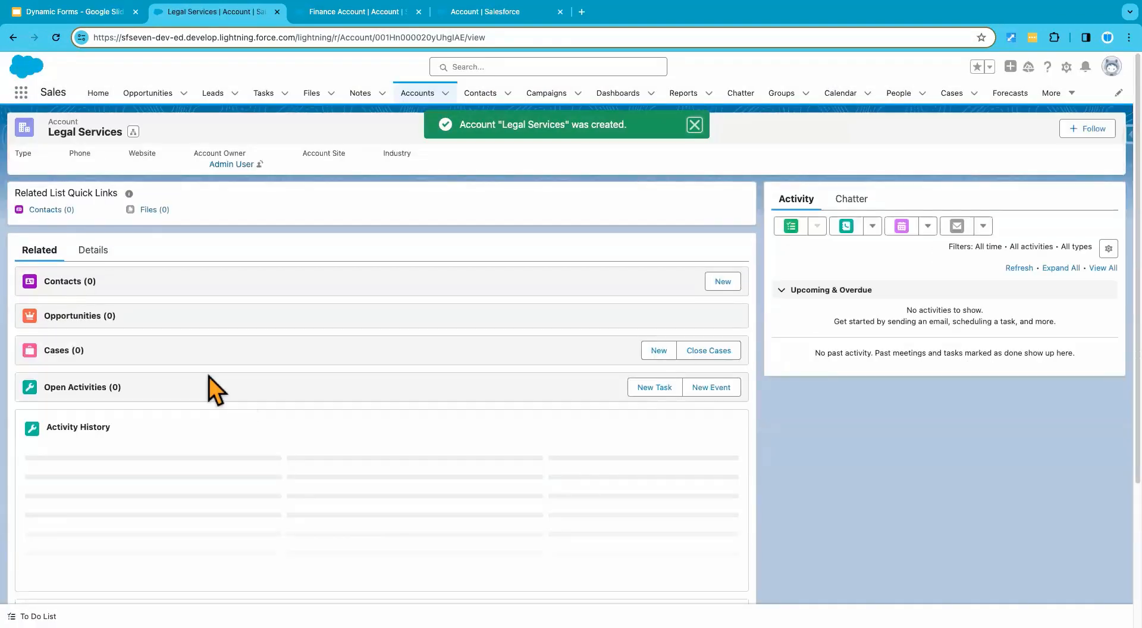
Step: Show the Legal Services account's details and check which field sections appear
left_click(100, 250)
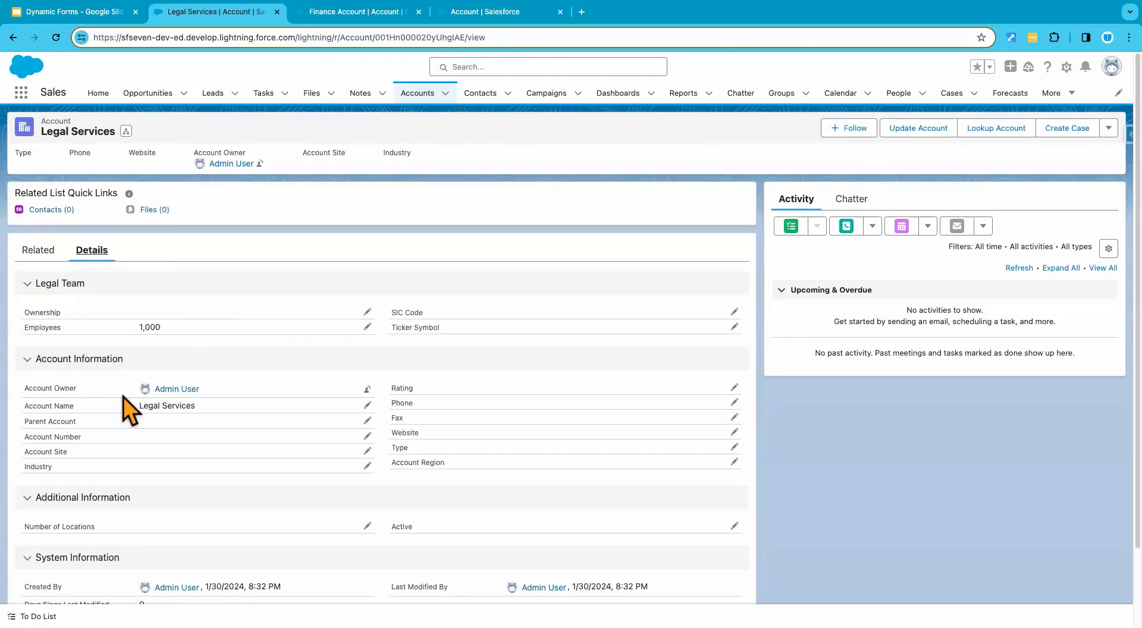
scroll(262, 455, "down", 2)
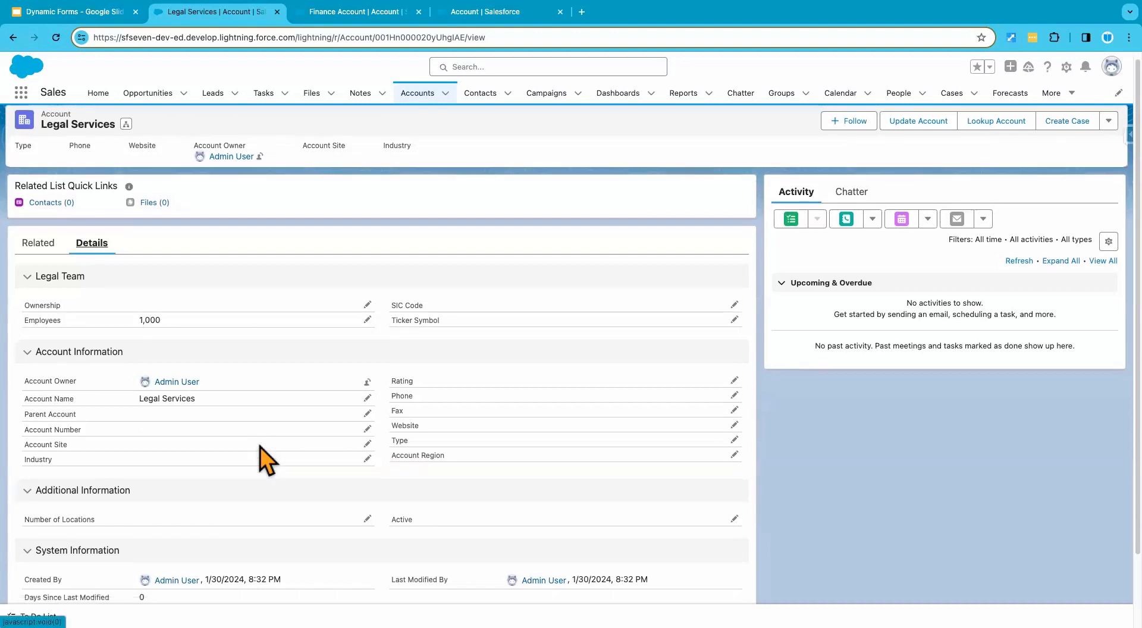
scroll(224, 443, "up", 2)
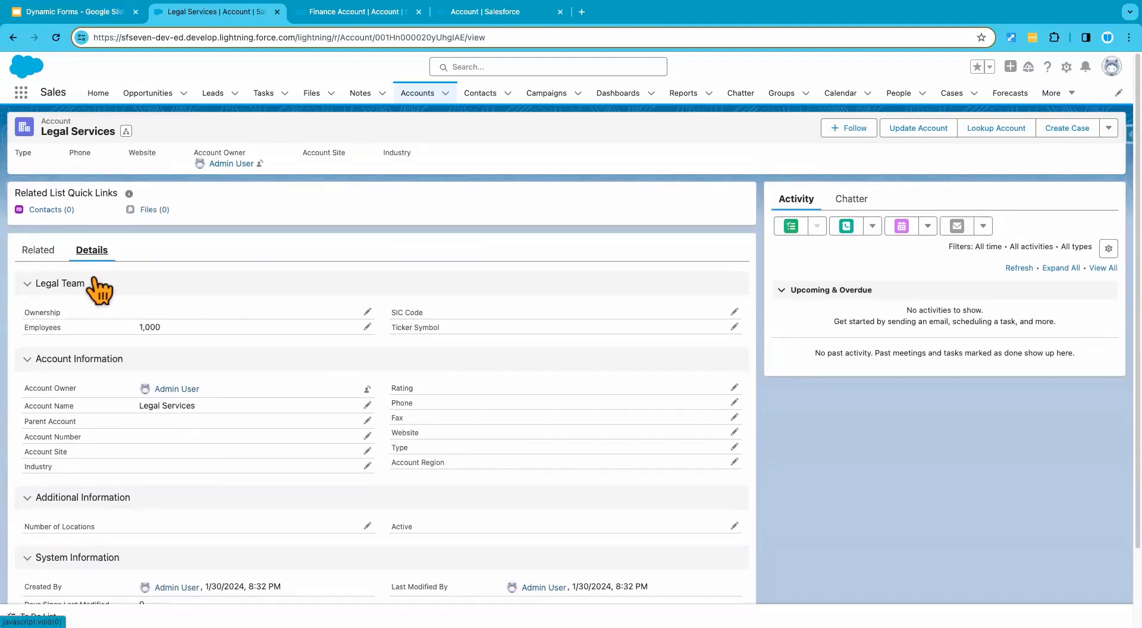